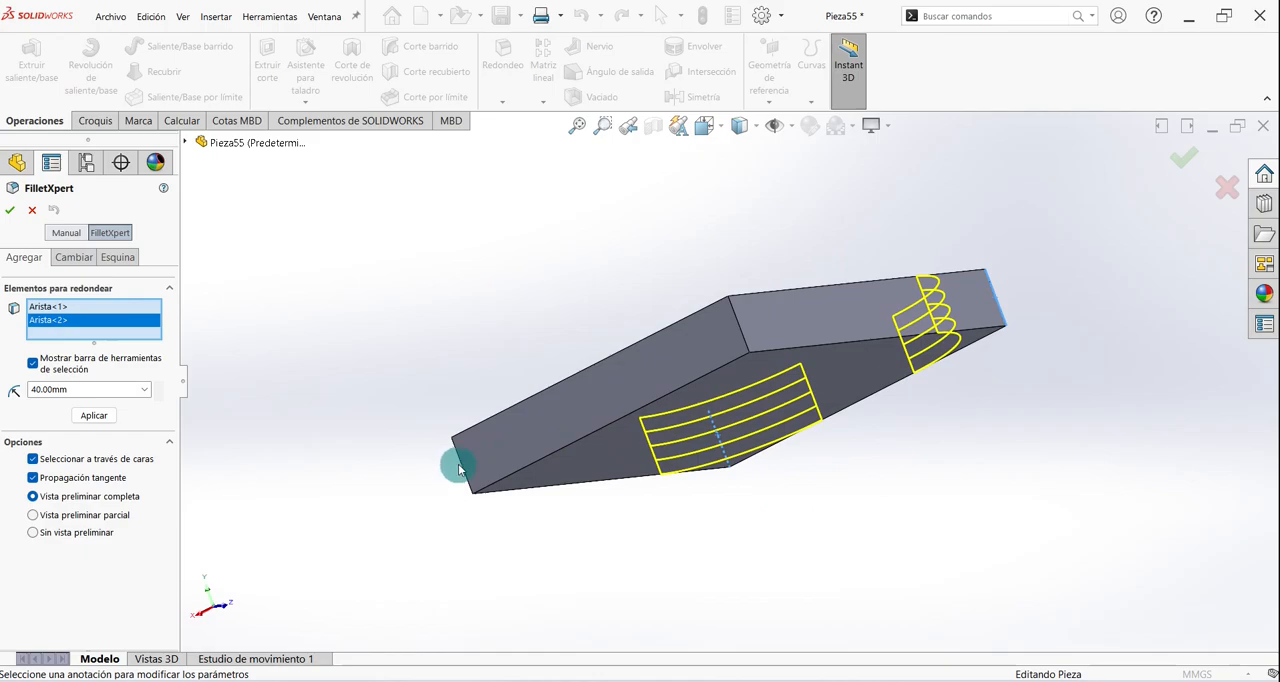
# - Round the four vertical corner edges of the base block with a 40 mm fillet
pyautogui.click(460, 467)
pyautogui.click(738, 322)
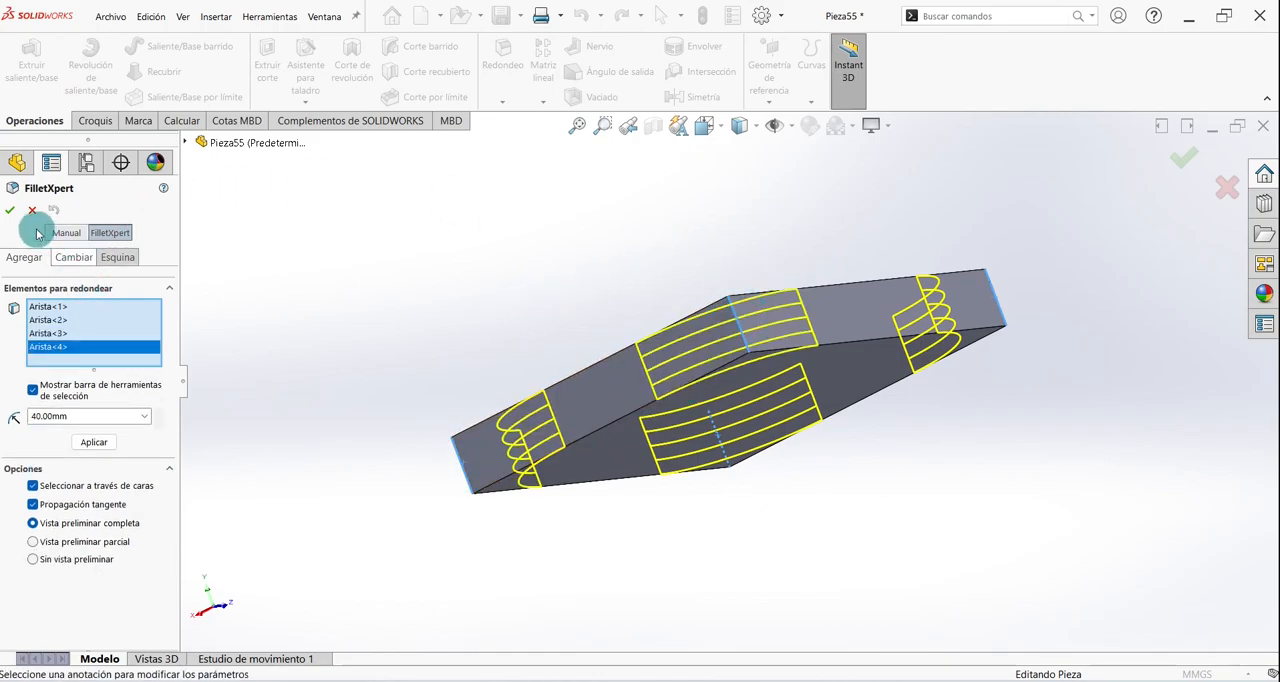
pyautogui.click(12, 211)
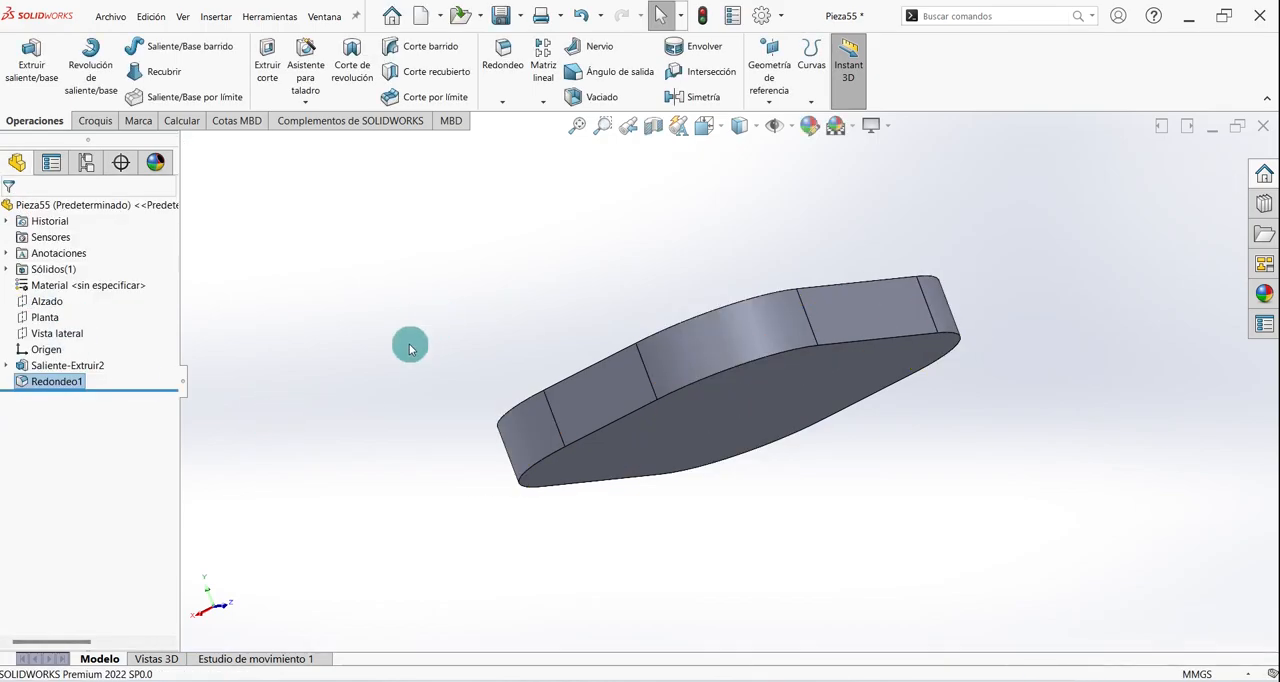
pyautogui.hotkey('ctrl', '7')
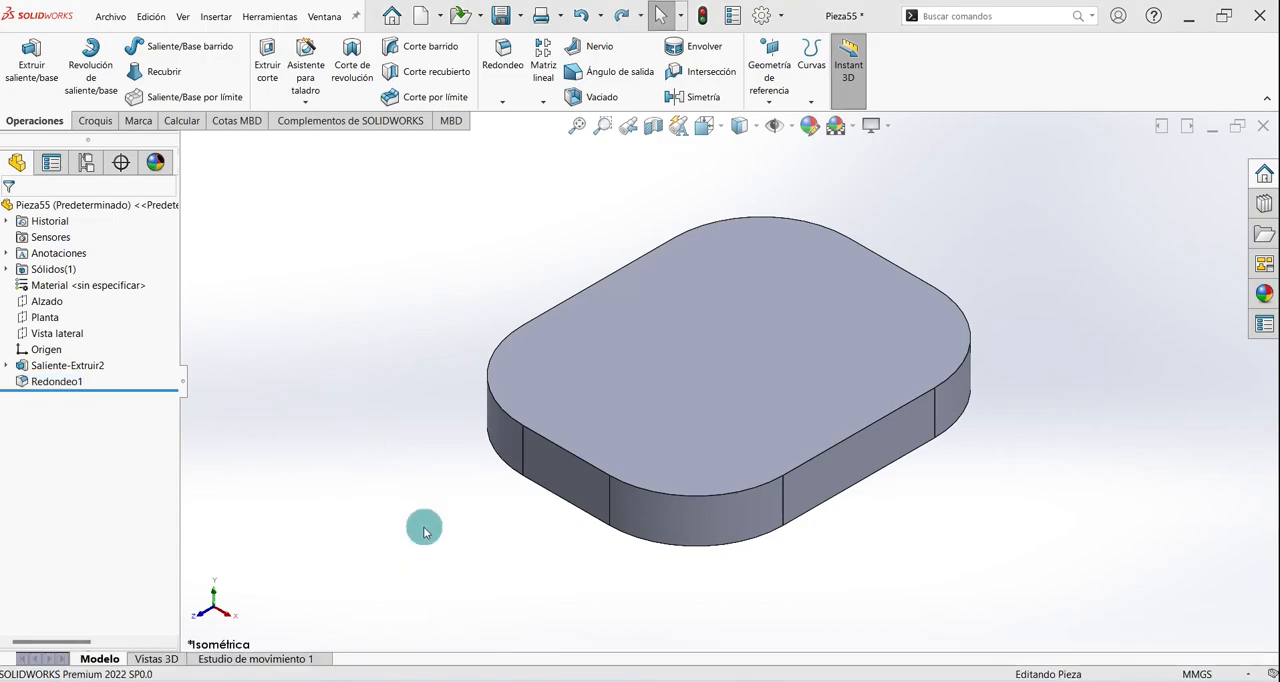
# - On the Alzado plane, sketch a 60 mm radius circle centred on the midpoint of the base's upper edge
pyautogui.click(95, 121)
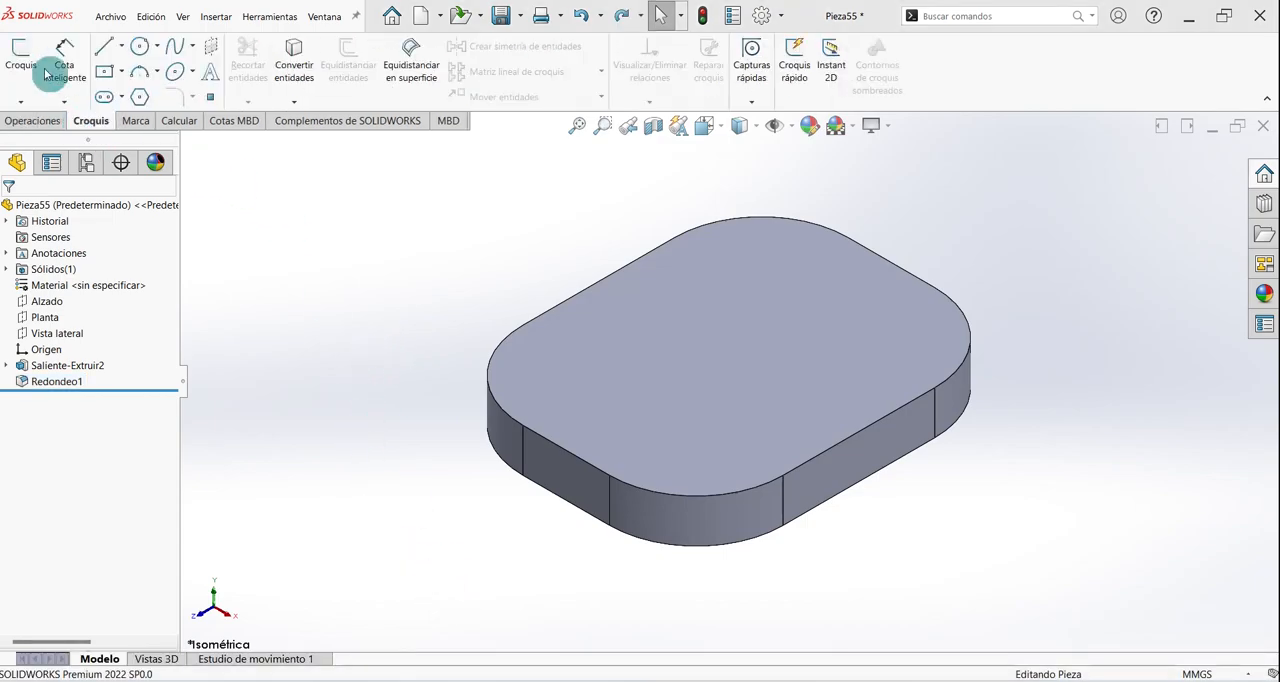
pyautogui.click(21, 55)
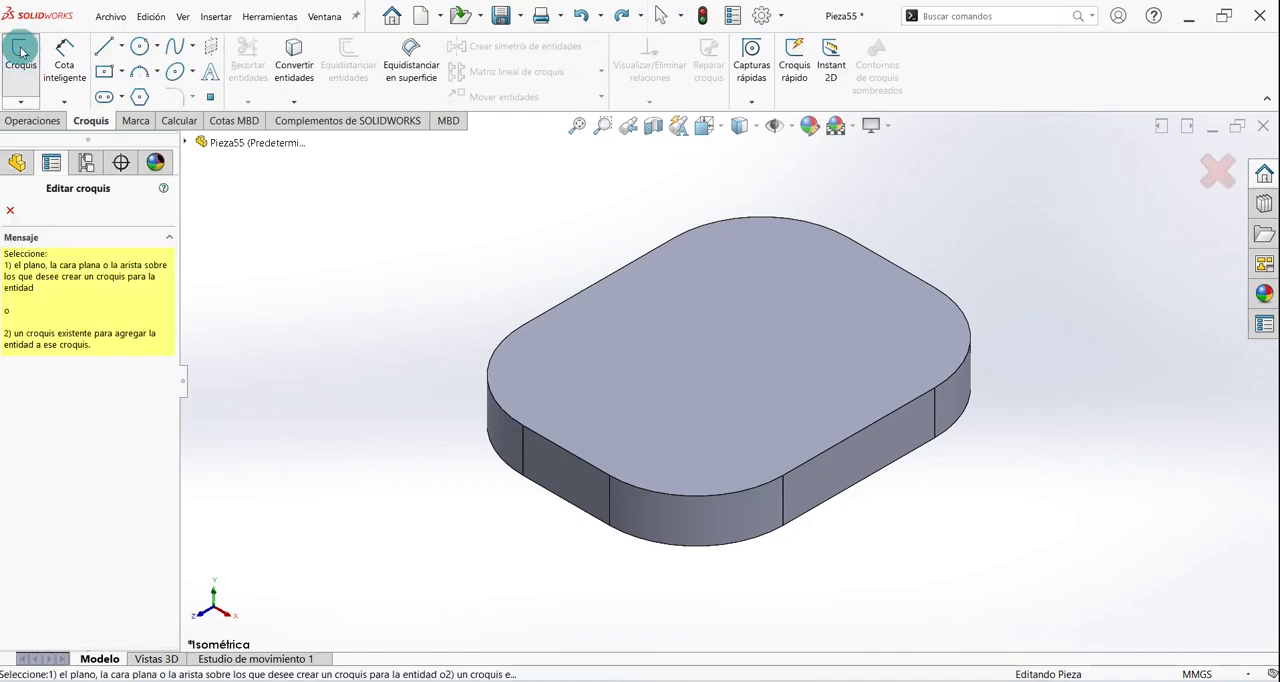
pyautogui.click(229, 143)
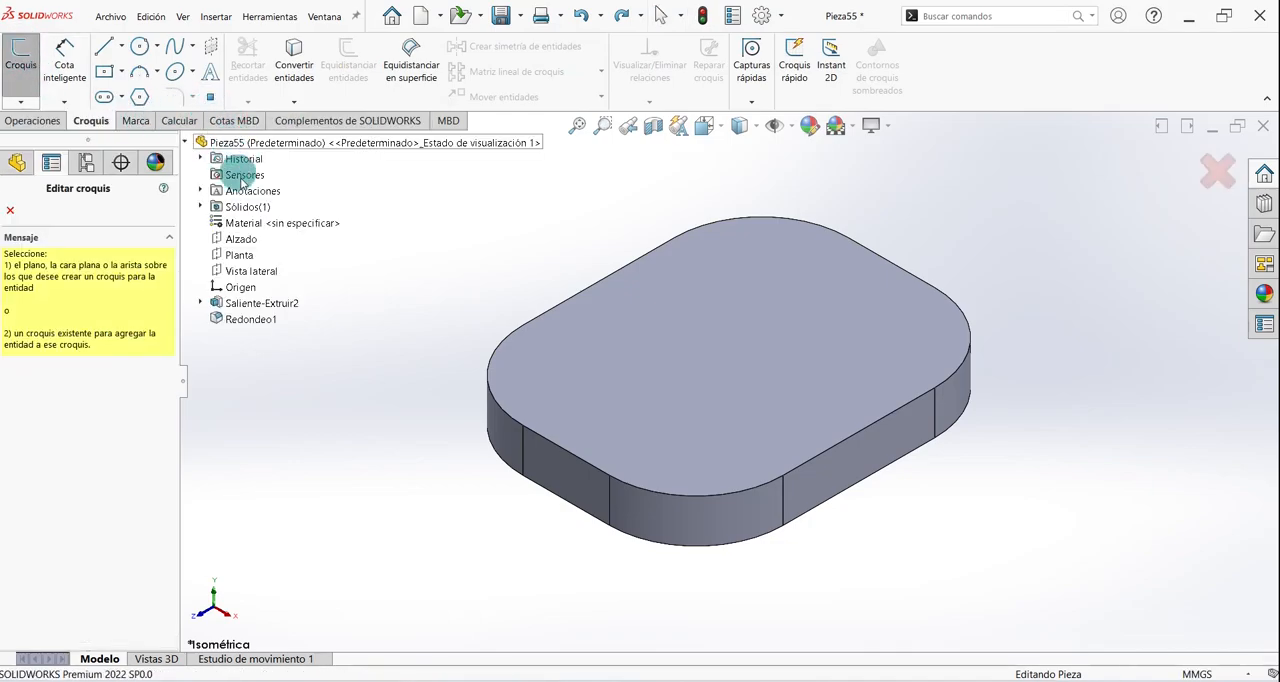
pyautogui.click(241, 240)
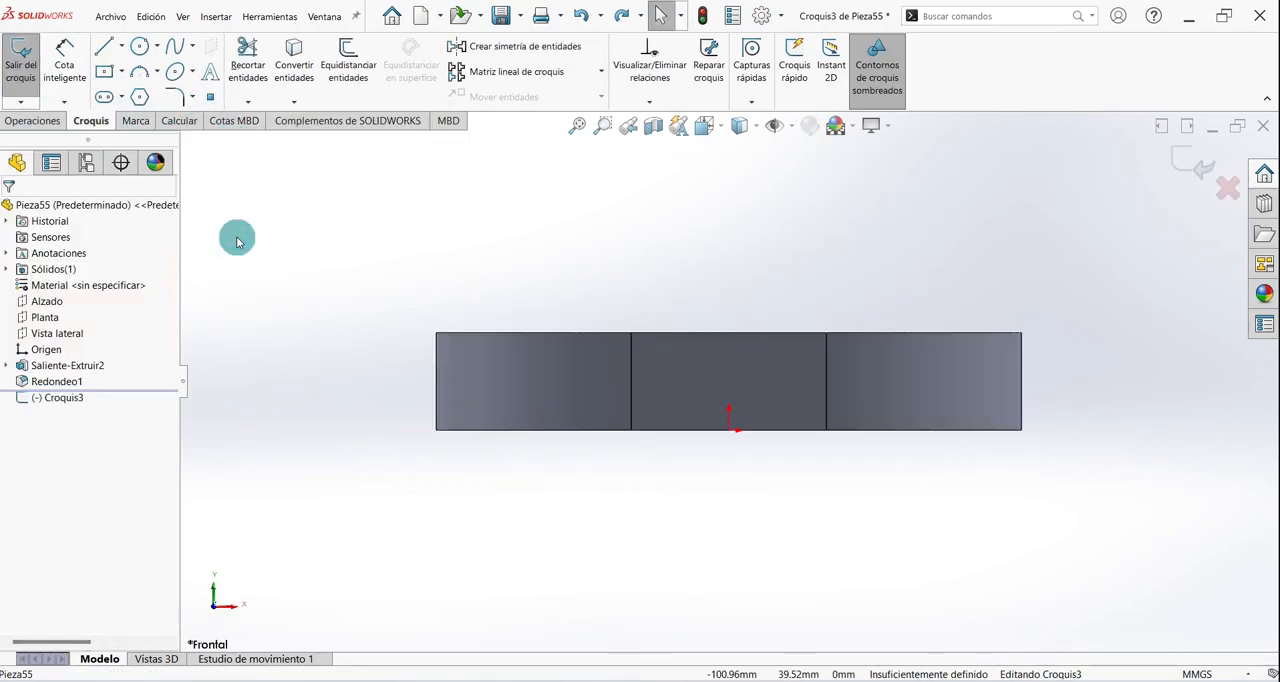
pyautogui.click(140, 47)
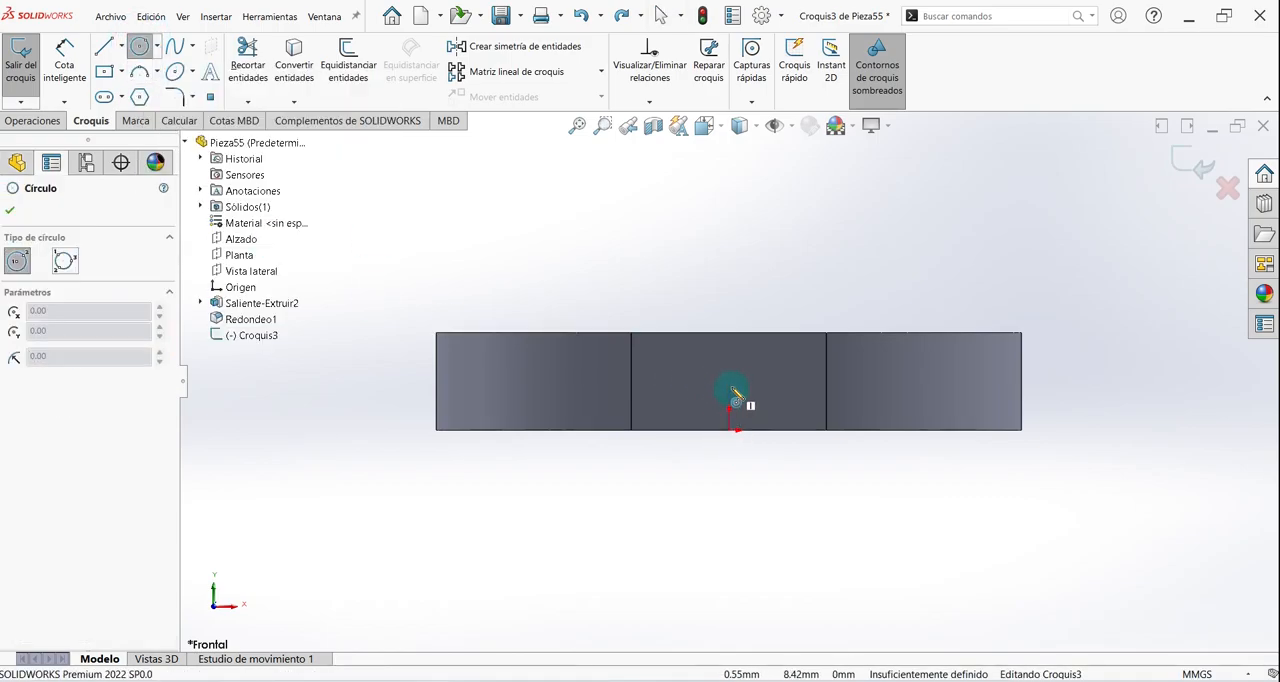
pyautogui.click(730, 333)
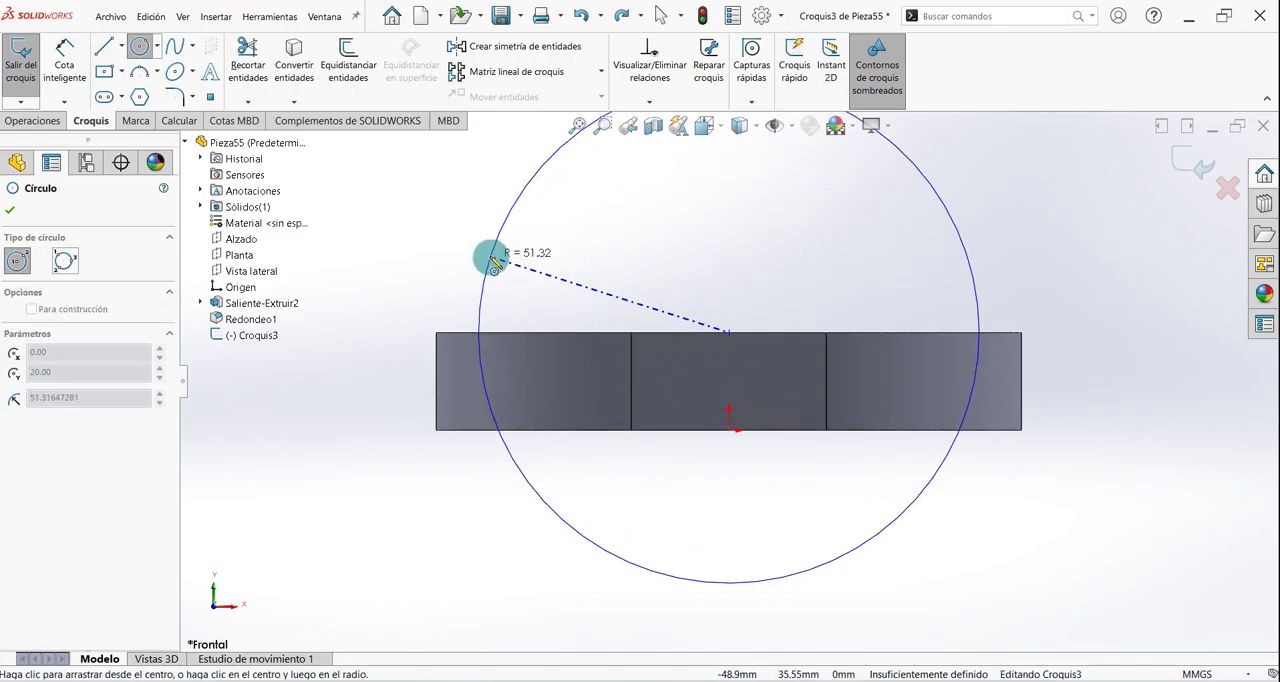
pyautogui.click(437, 333)
pyautogui.press('Escape')
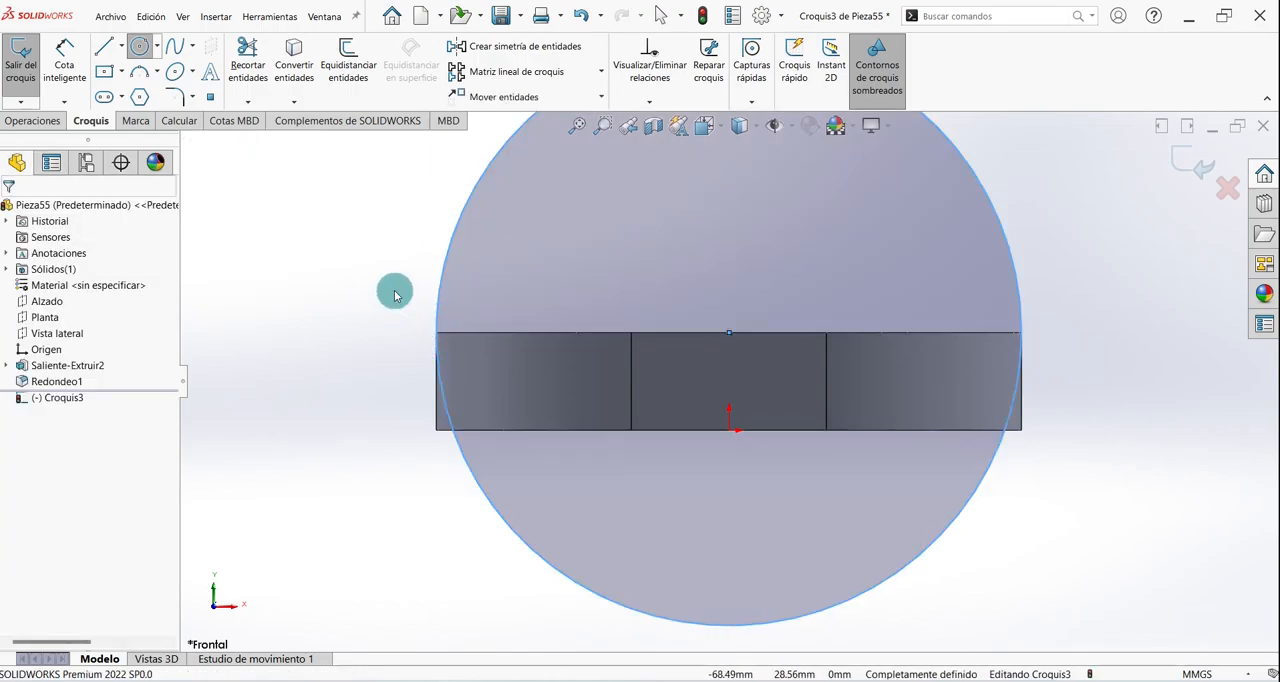
# - Draw a horizontal line along the base's upper edge, extending past the circle on both sides
pyautogui.click(104, 48)
pyautogui.click(438, 334)
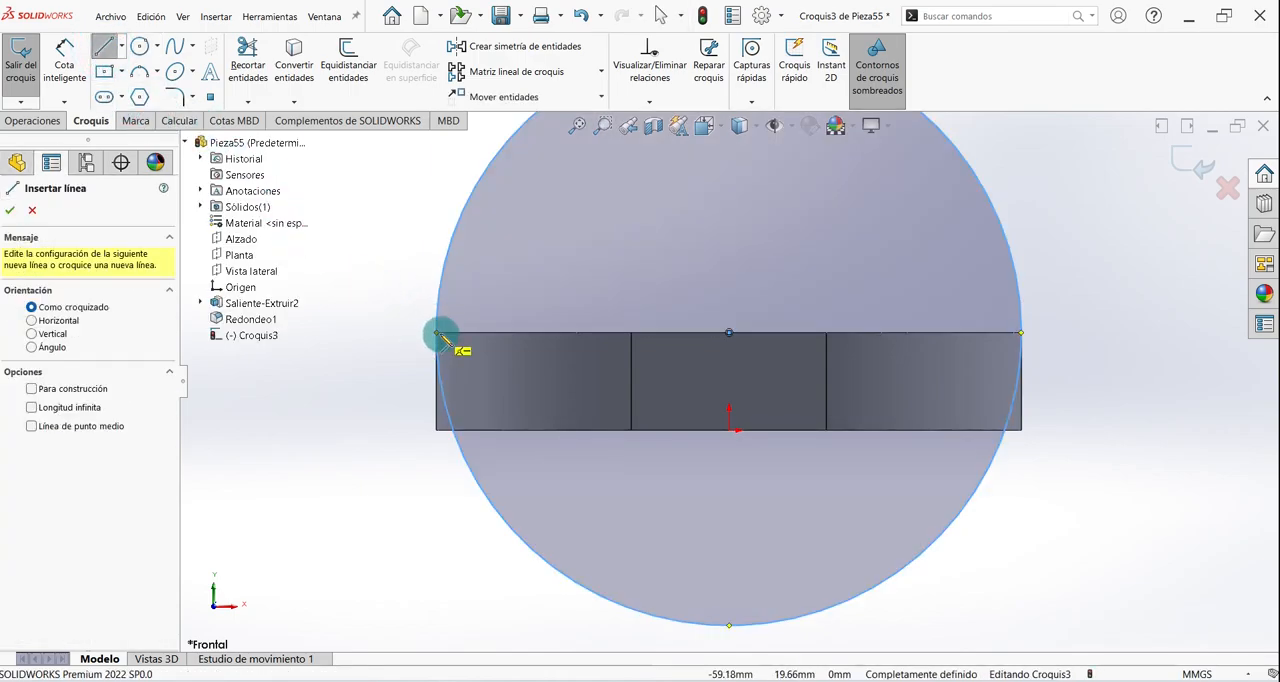
pyautogui.moveTo(404, 336)
pyautogui.mouseDown()
pyautogui.moveTo(386, 334)
pyautogui.moveTo(700, 336)
pyautogui.moveTo(1015, 313)
pyautogui.moveTo(1074, 332)
pyautogui.mouseUp()
pyautogui.press('Escape')
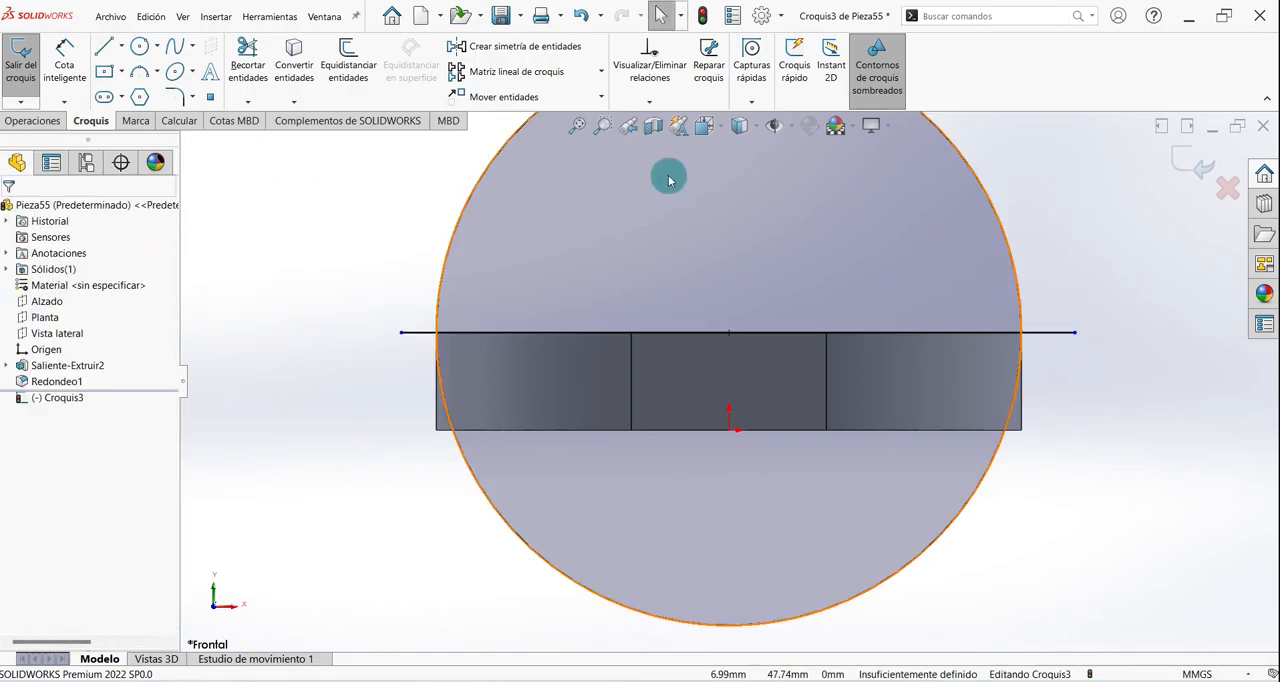
# - Trim the circle's lower half and both overhanging line ends to leave a closed semicircle
pyautogui.click(257, 64)
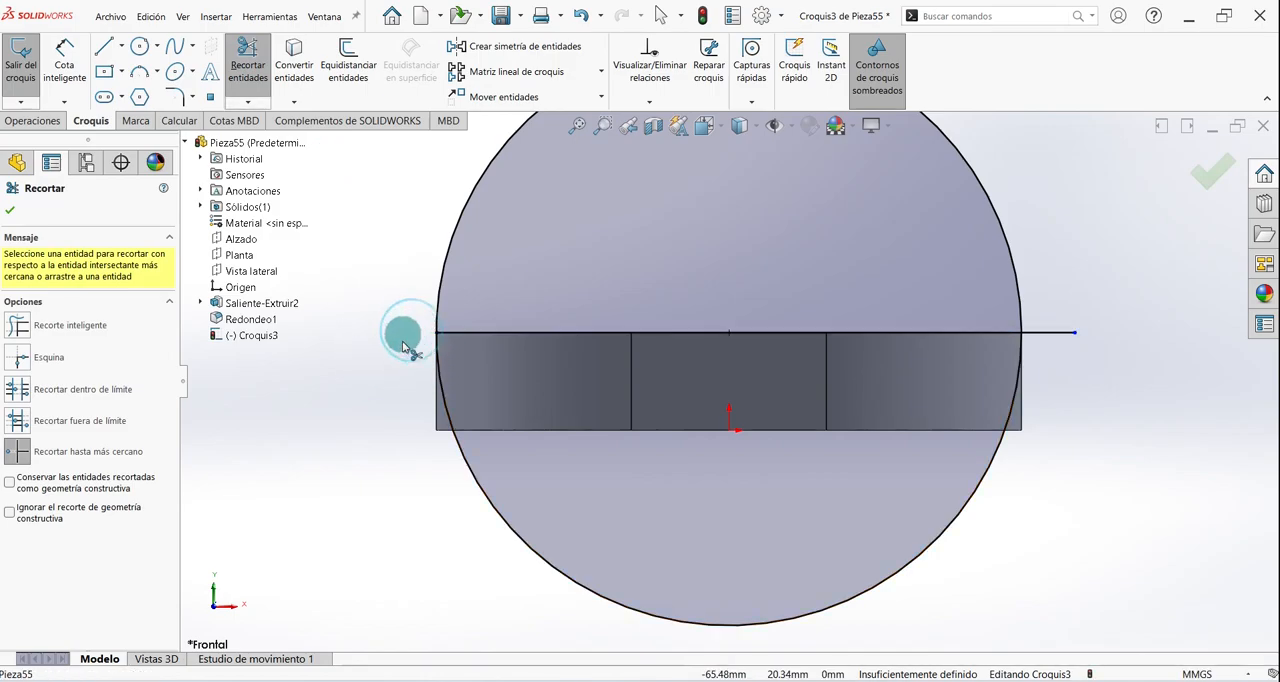
pyautogui.click(472, 478)
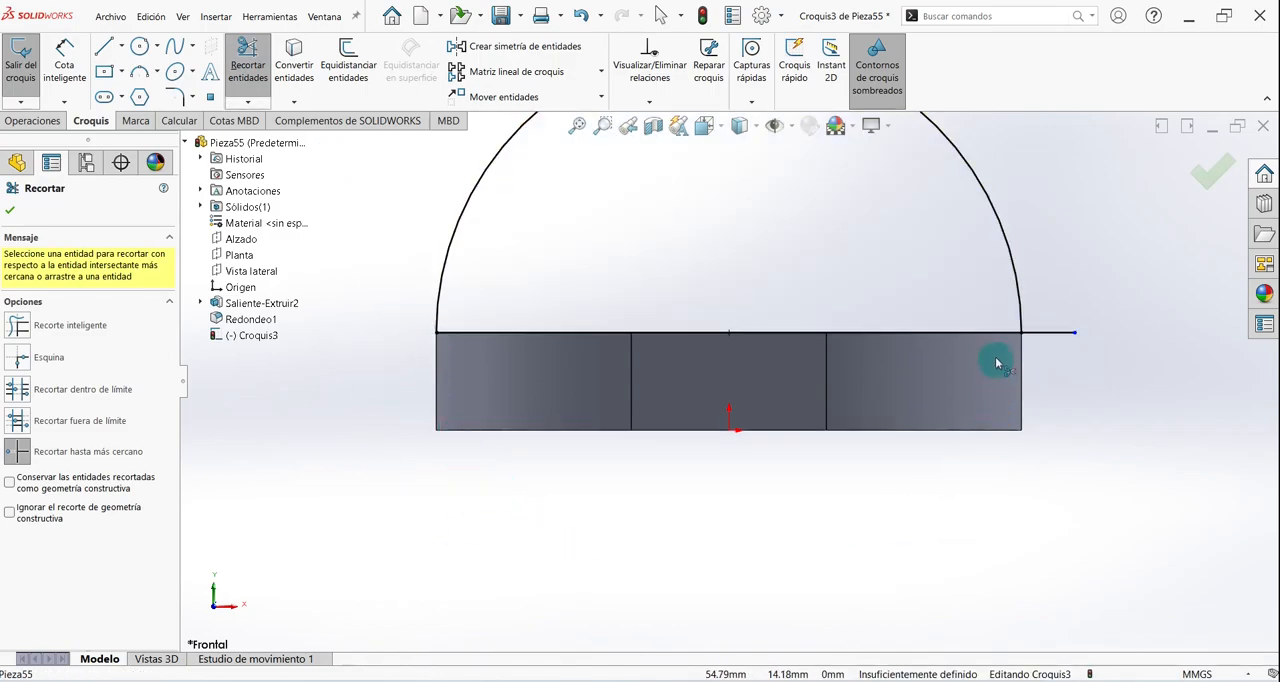
pyautogui.click(1064, 334)
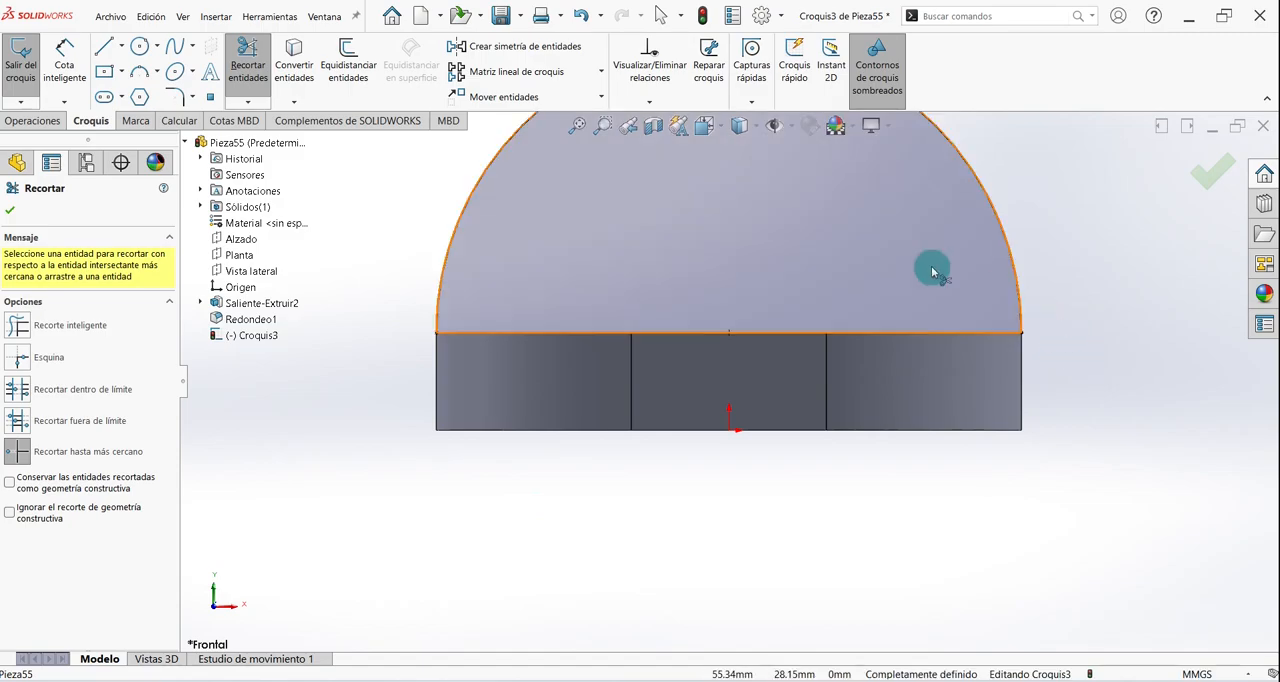
pyautogui.click(9, 214)
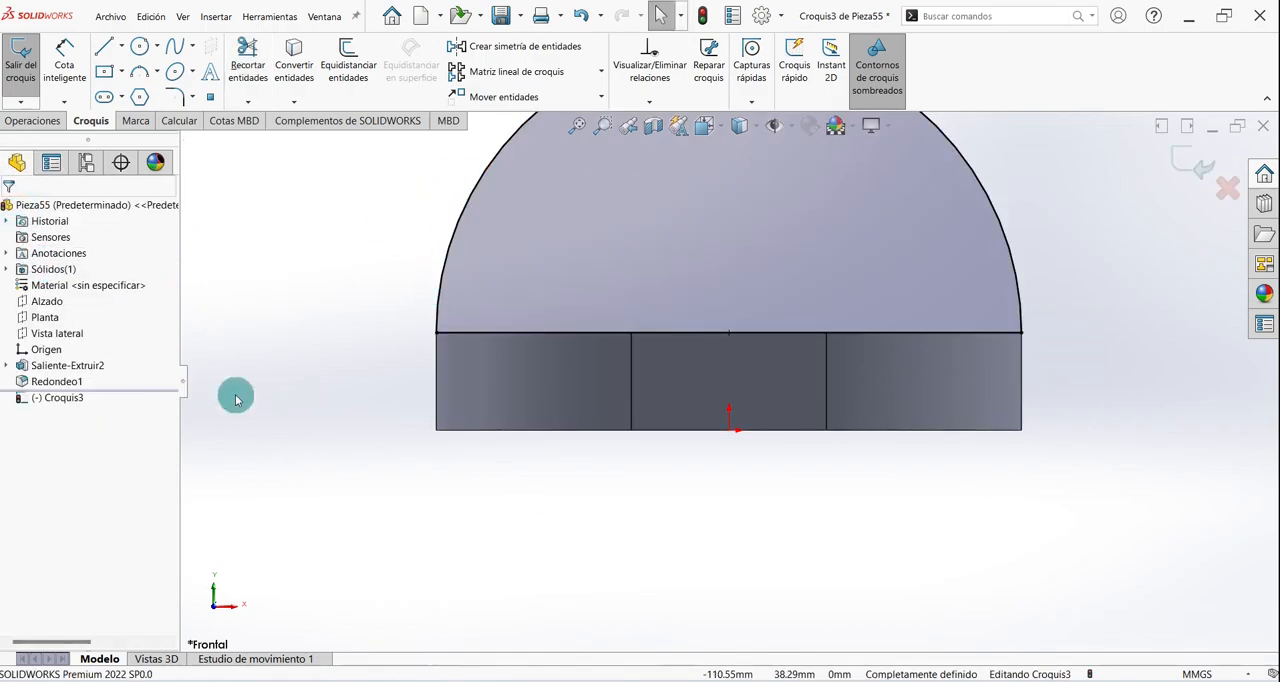
# - Extrude the semicircle as a boss from its sketch plane with the Plano medio end condition and 20 mm depth
pyautogui.click(28, 121)
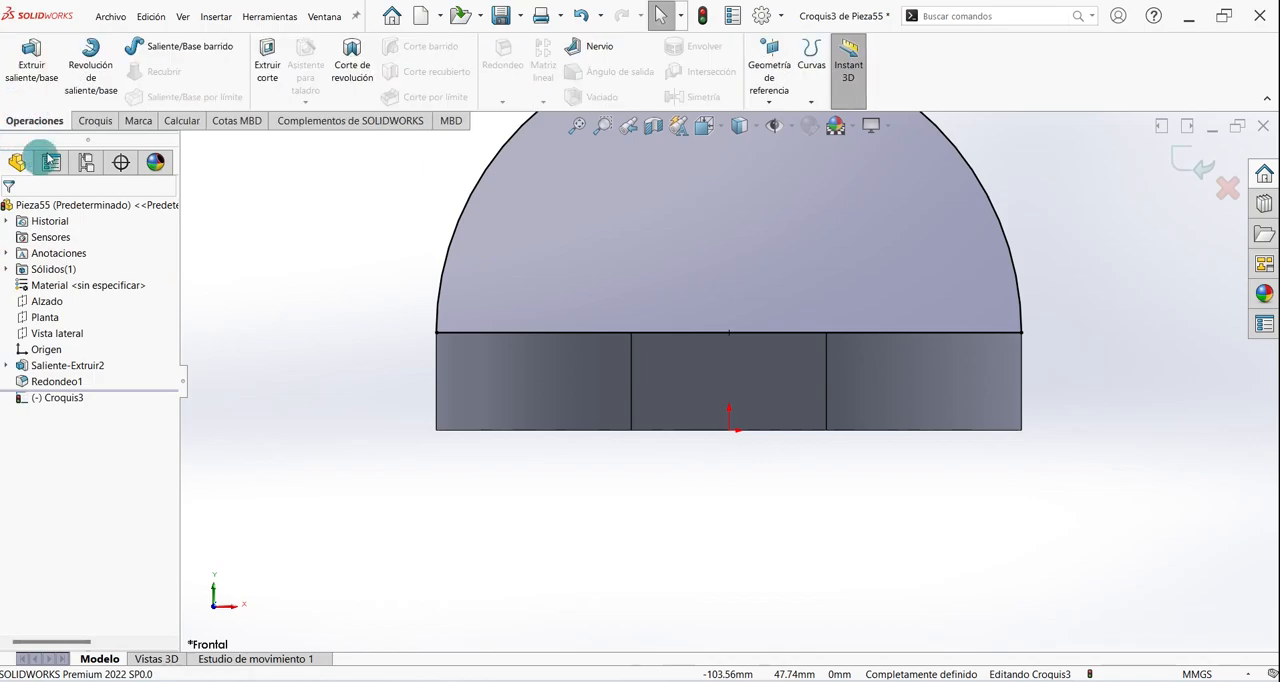
pyautogui.click(31, 60)
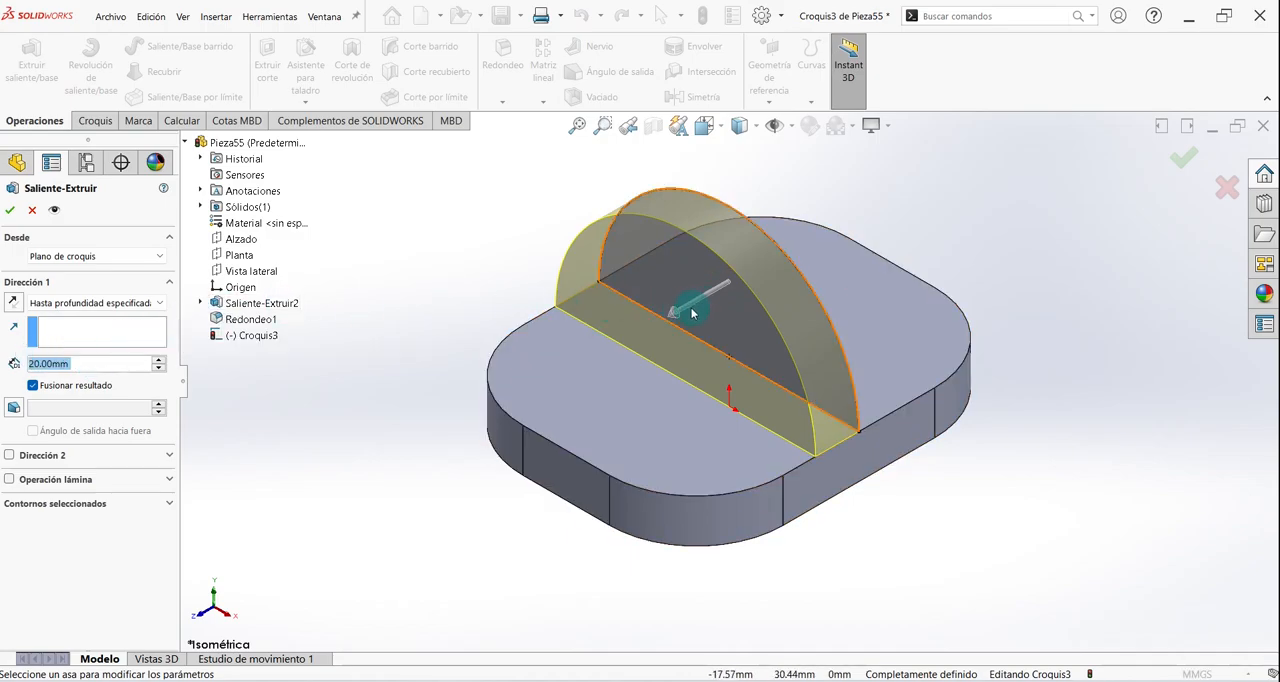
pyautogui.moveTo(871, 297); pyautogui.dragTo(802, 267, button='middle')
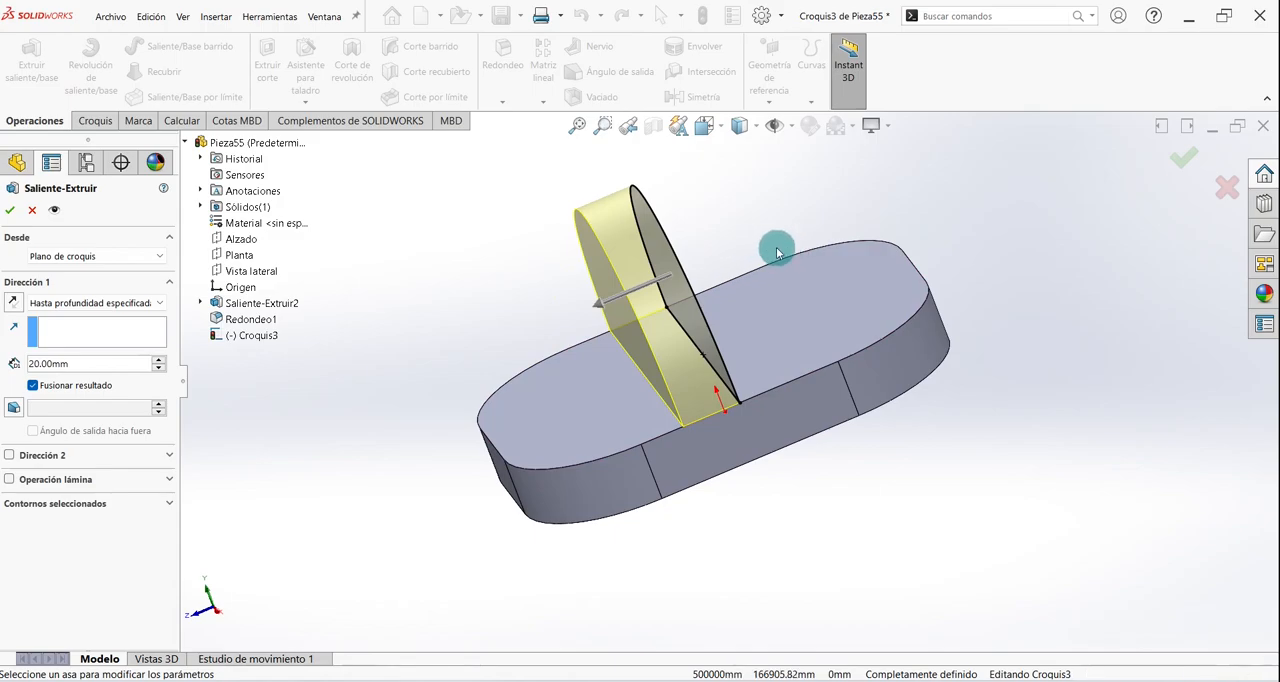
pyautogui.click(107, 258)
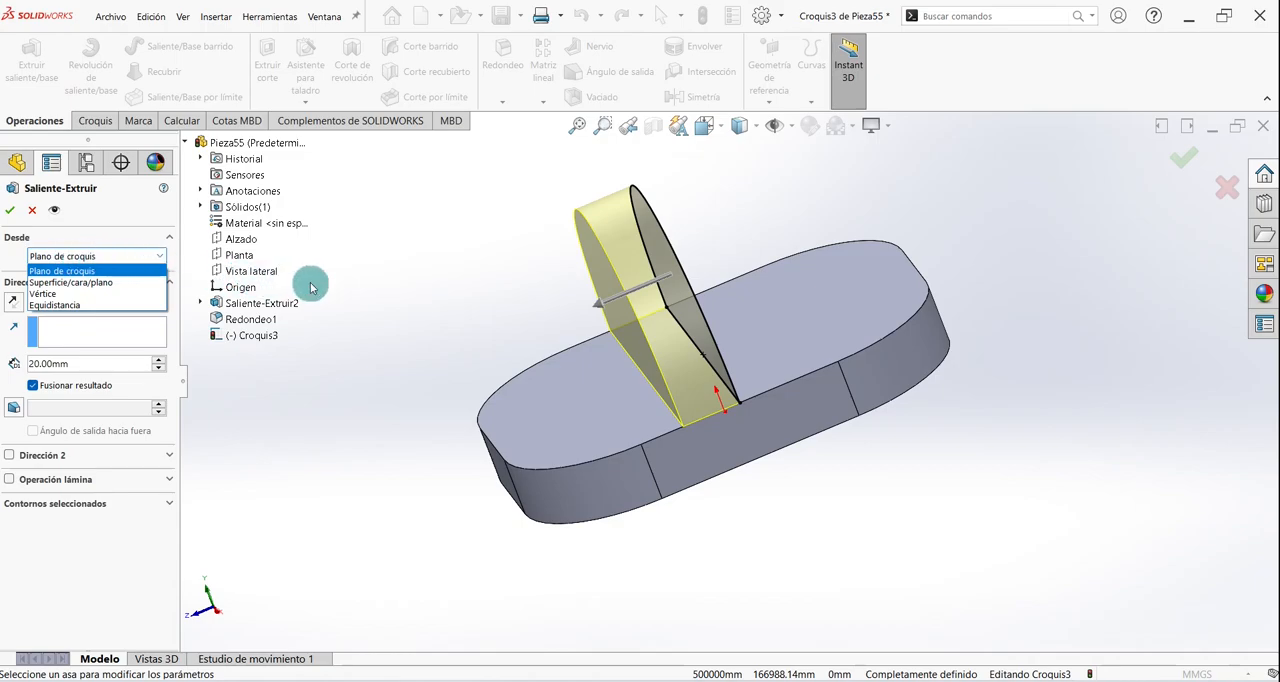
pyautogui.click(307, 288)
pyautogui.click(92, 302)
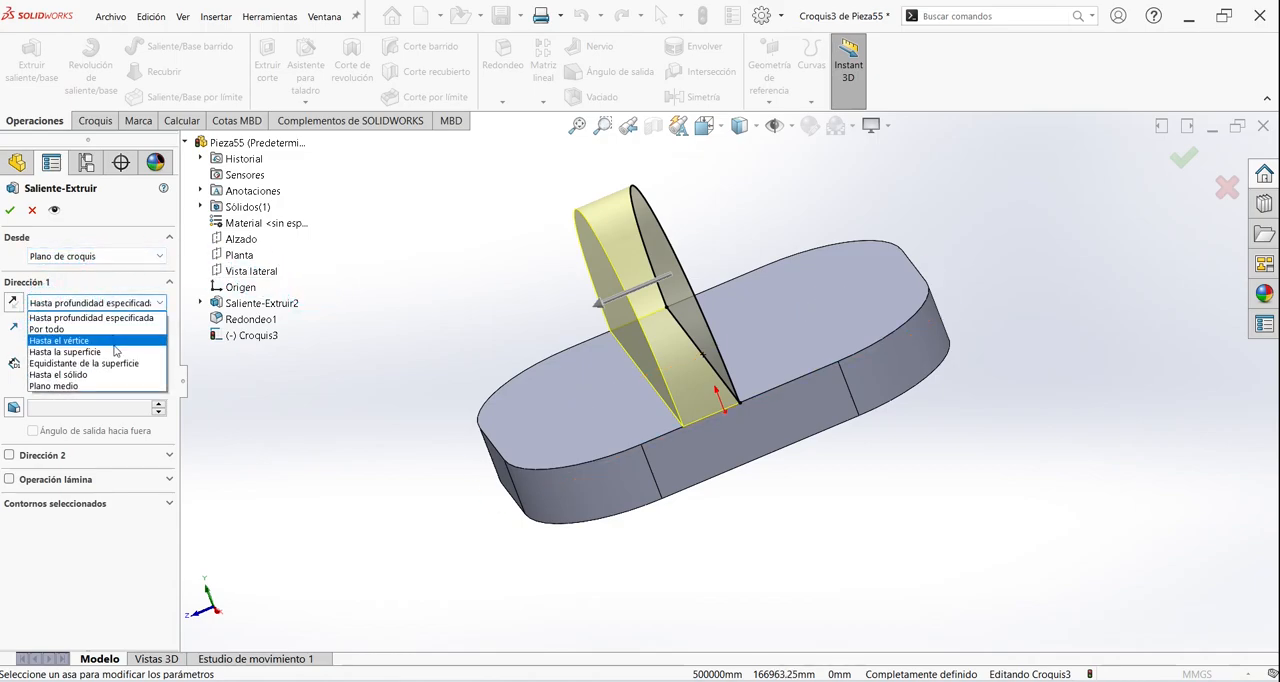
pyautogui.click(60, 387)
pyautogui.click(645, 213)
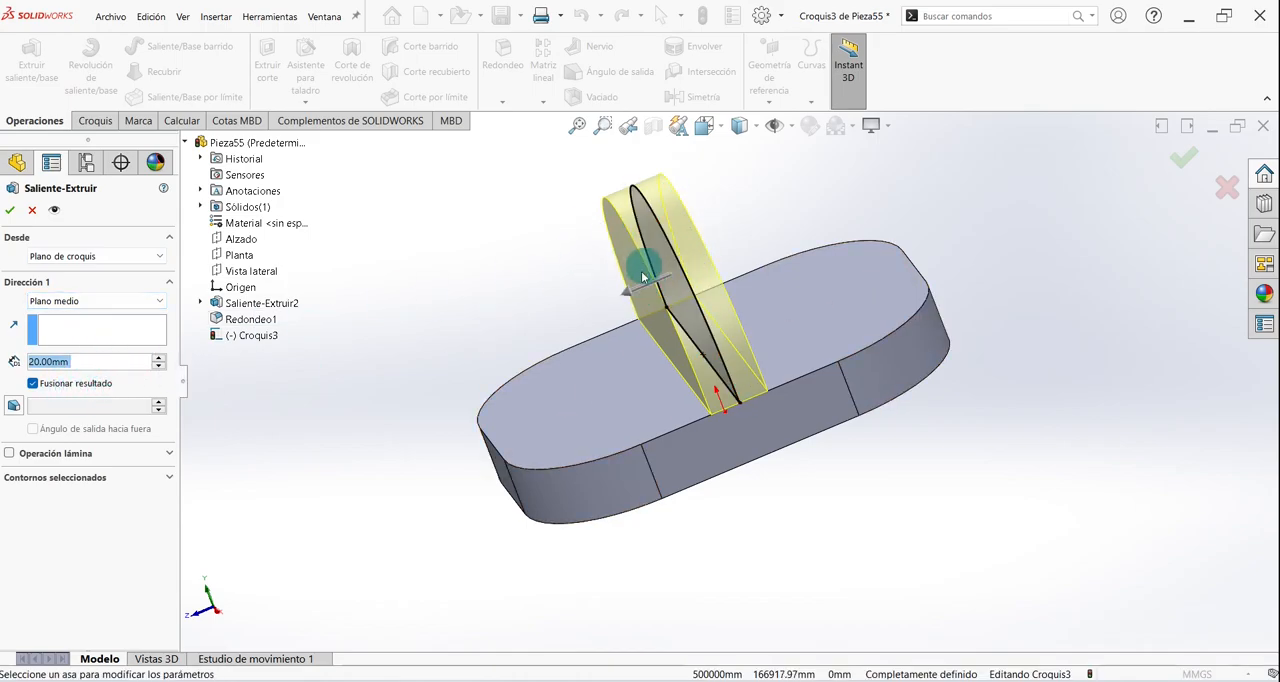
pyautogui.click(11, 211)
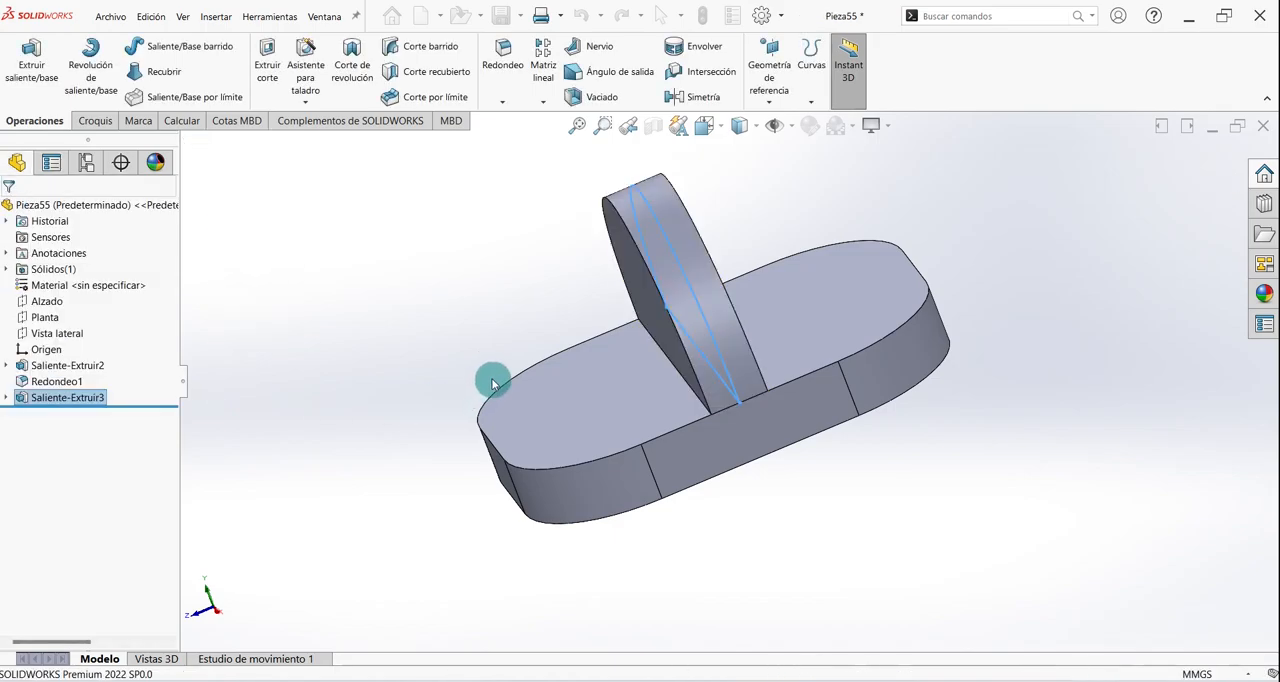
pyautogui.hotkey('ctrl', '7')
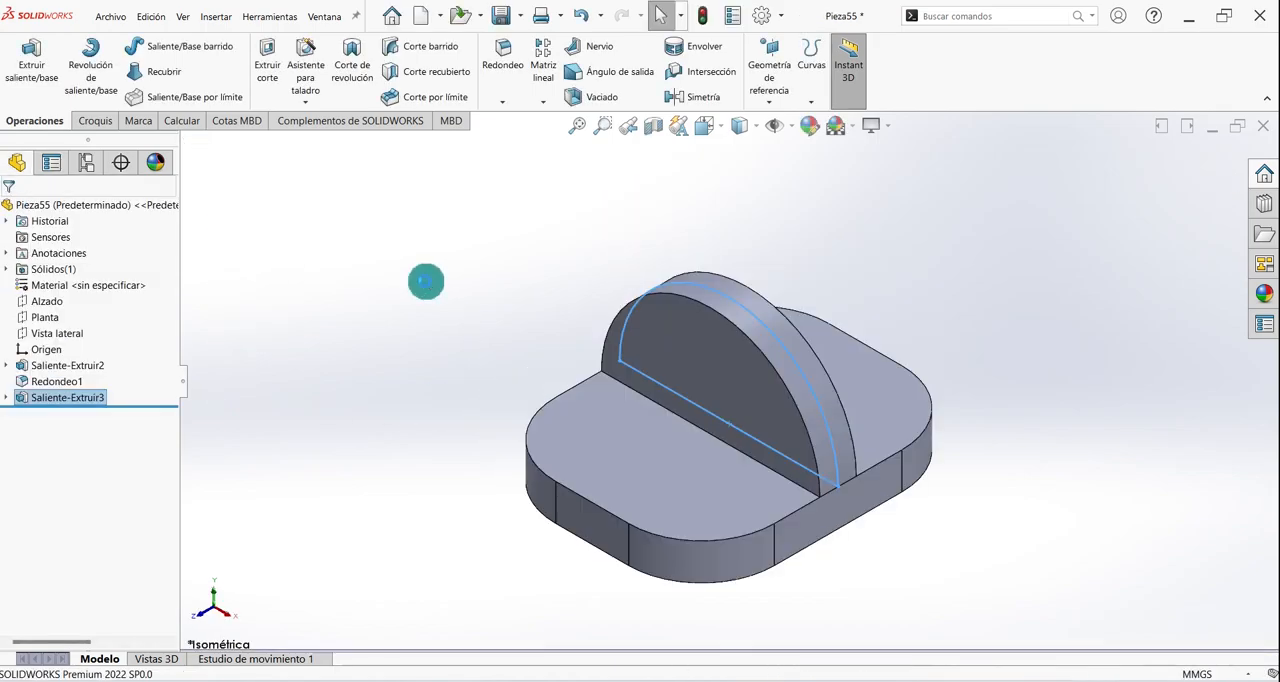
pyautogui.click(425, 285)
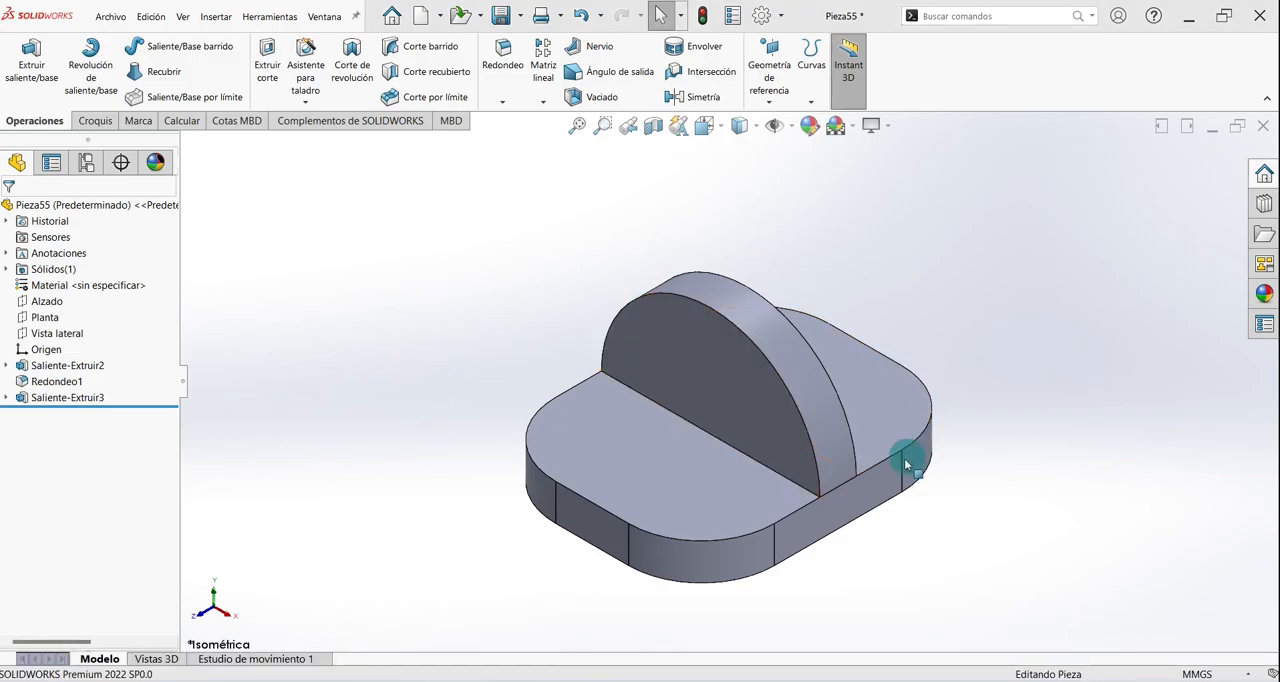
# - On the Alzado plane, sketch a second 60 mm radius circle centred on the origin at the base's bottom edge
pyautogui.moveTo(906, 494); pyautogui.dragTo(895, 270, button='middle')
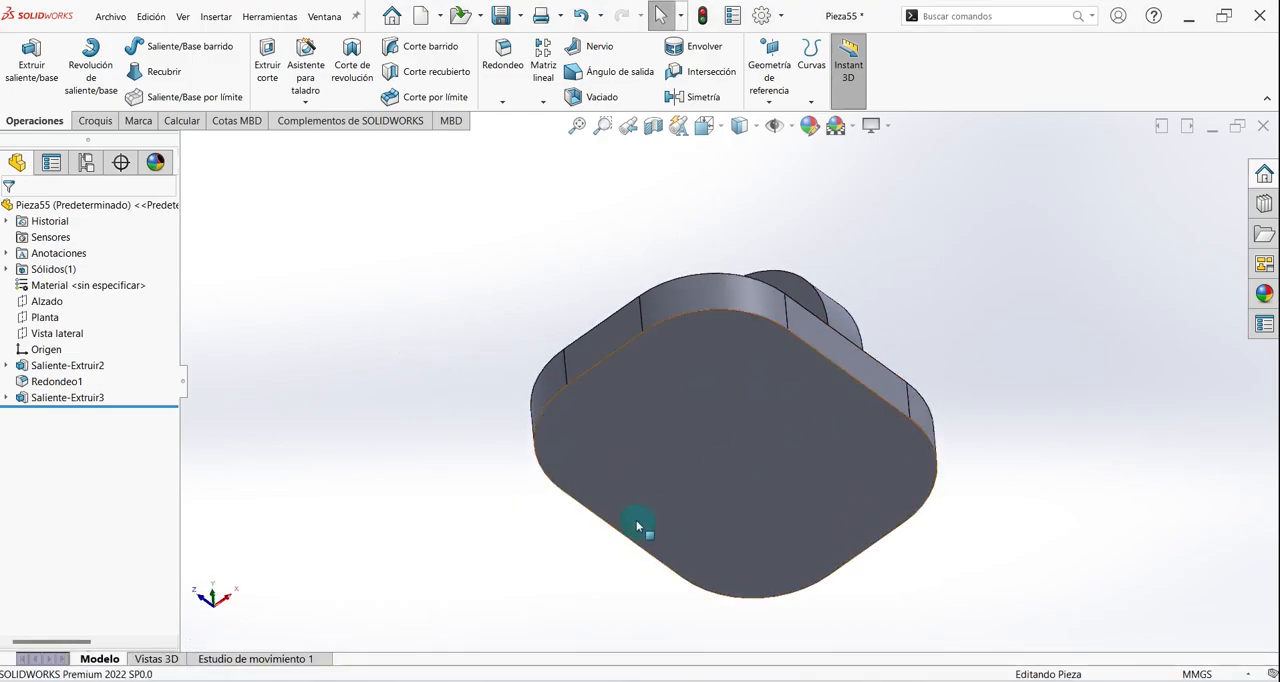
pyautogui.click(96, 121)
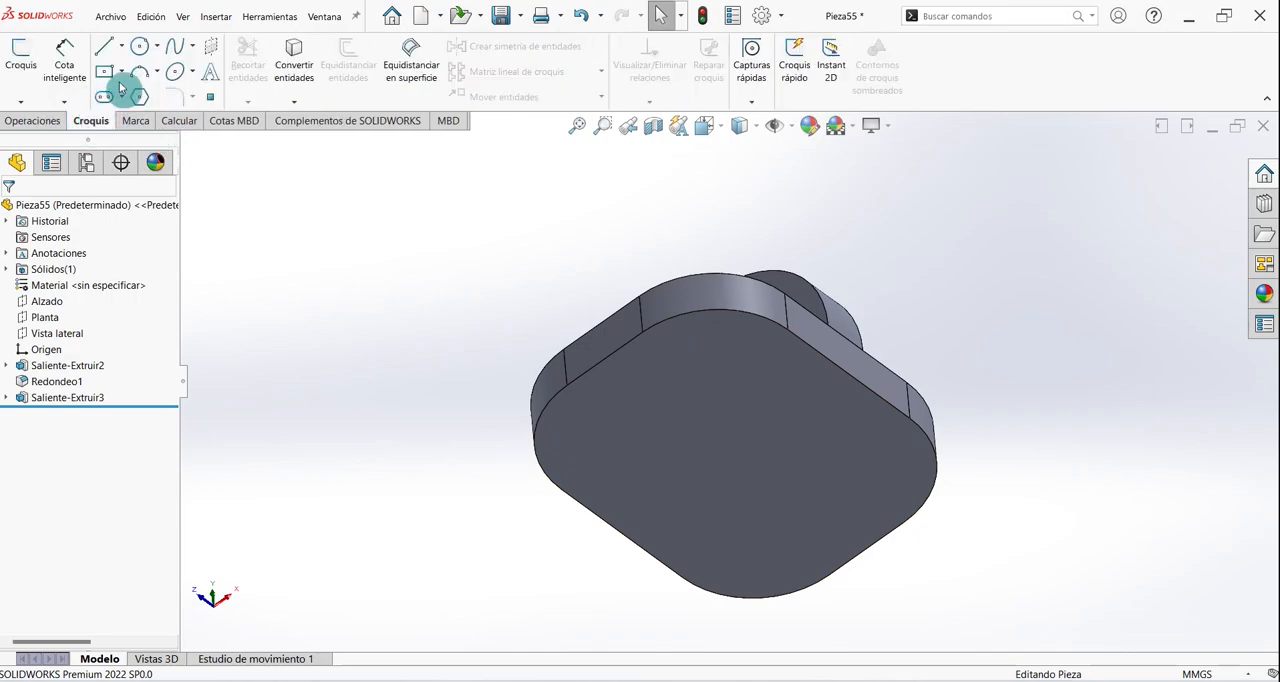
pyautogui.click(20, 60)
pyautogui.click(240, 240)
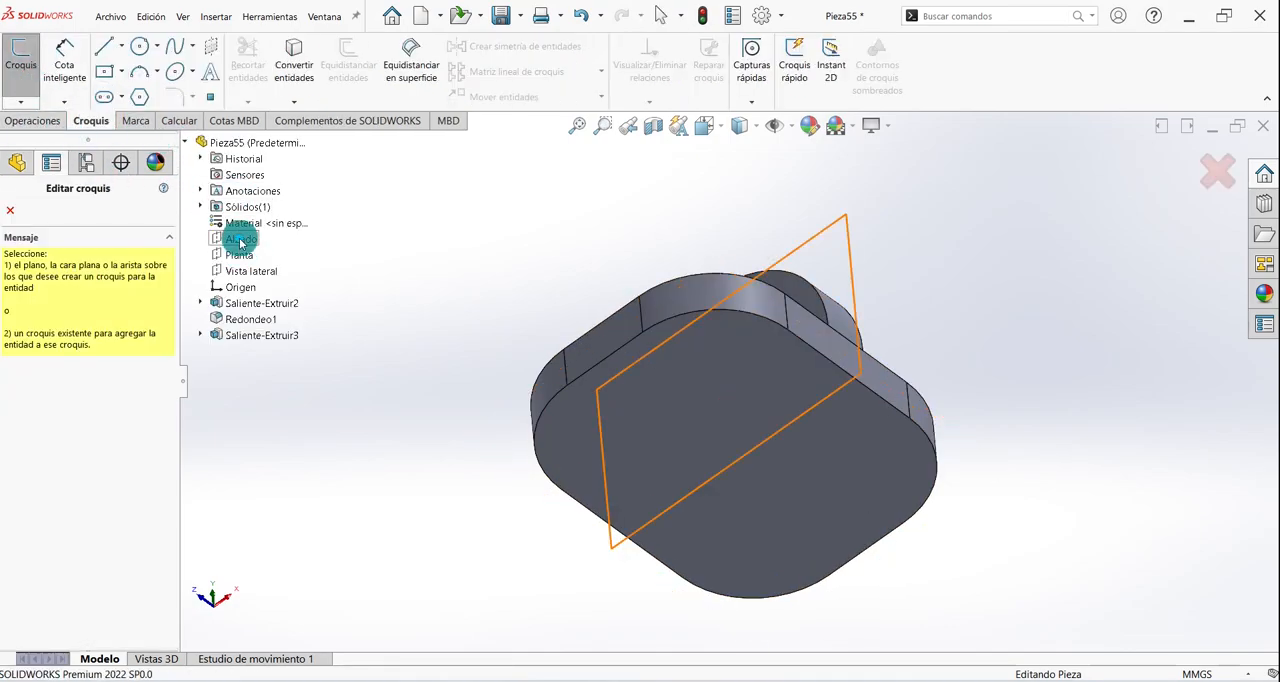
pyautogui.scroll(-3, 781, 446)
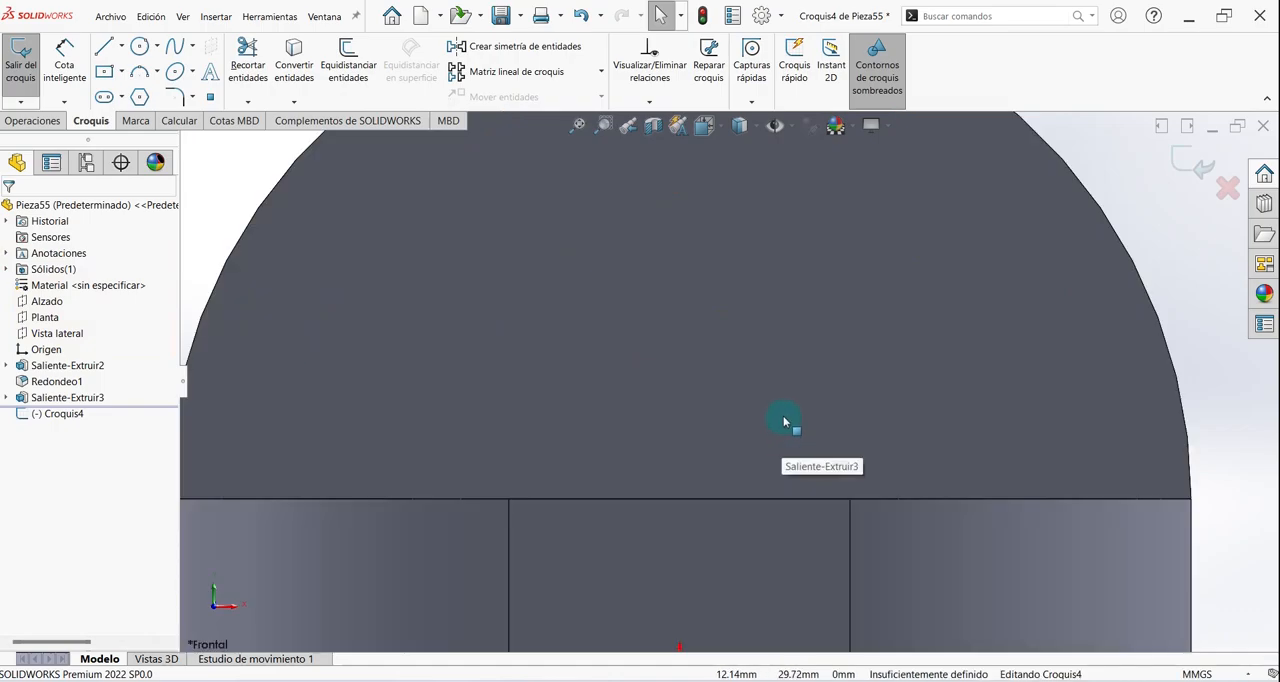
pyautogui.scroll(5, 783, 415)
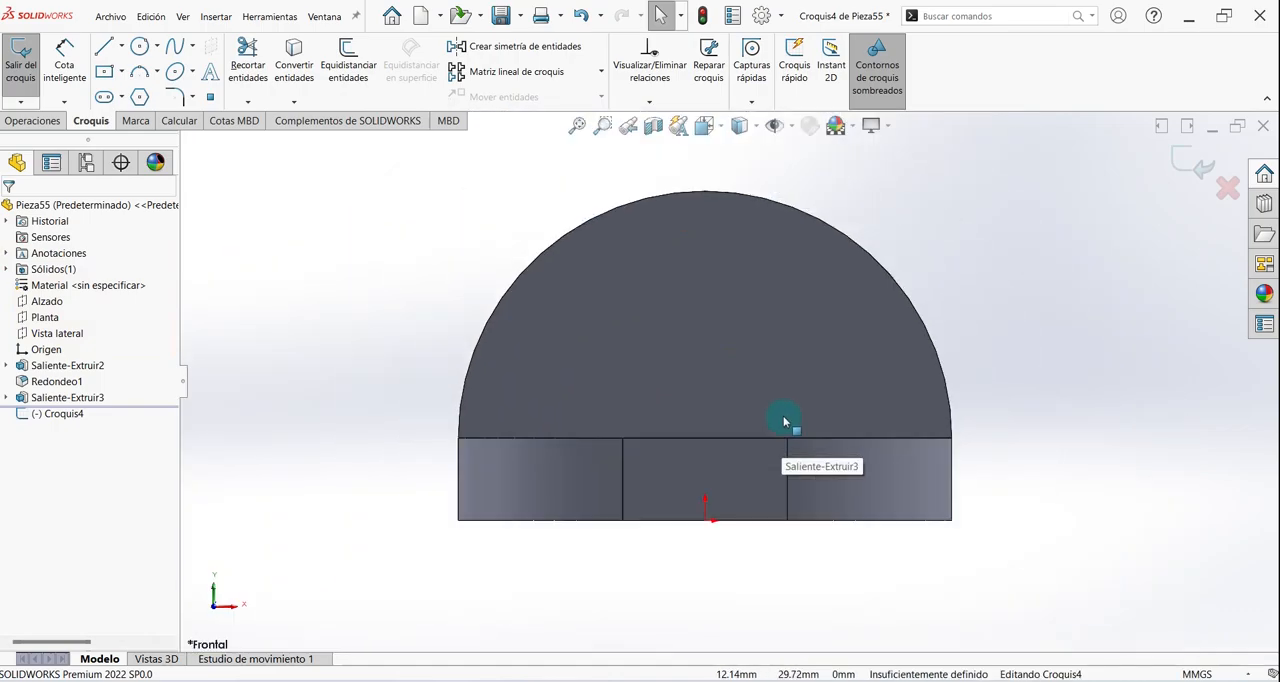
pyautogui.click(140, 47)
pyautogui.click(712, 478)
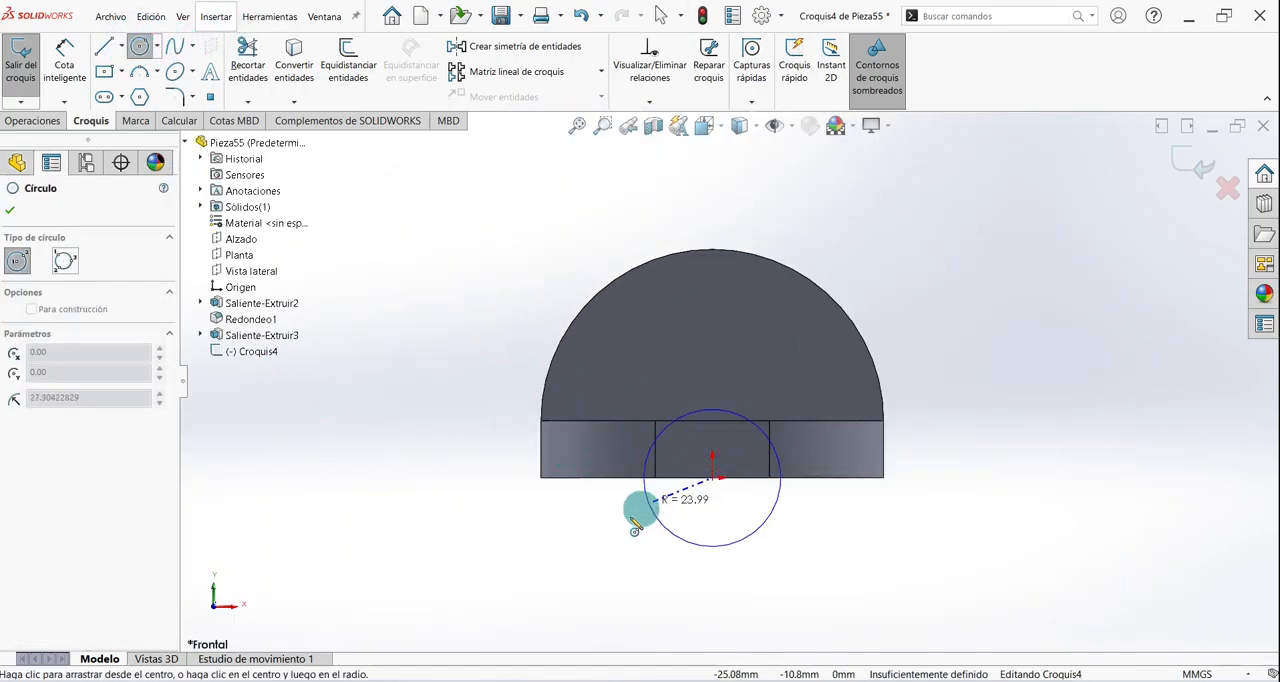
pyautogui.click(541, 478)
pyautogui.rightClick(425, 452)
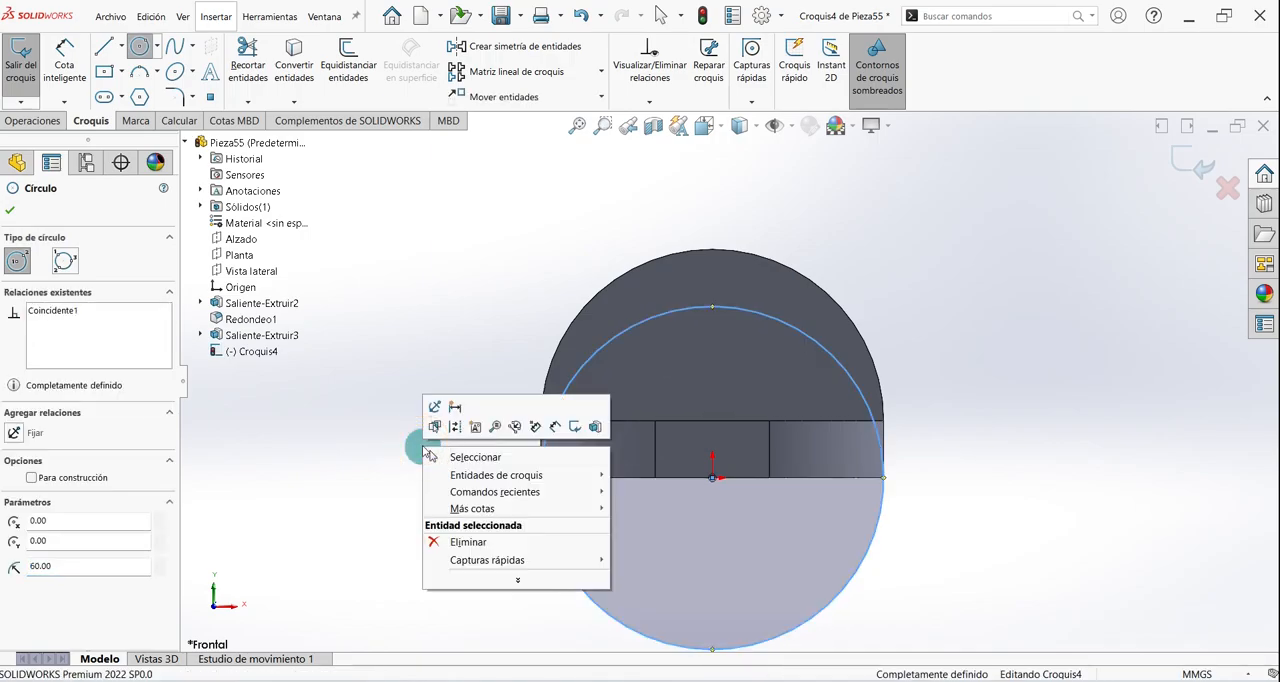
pyautogui.click(452, 457)
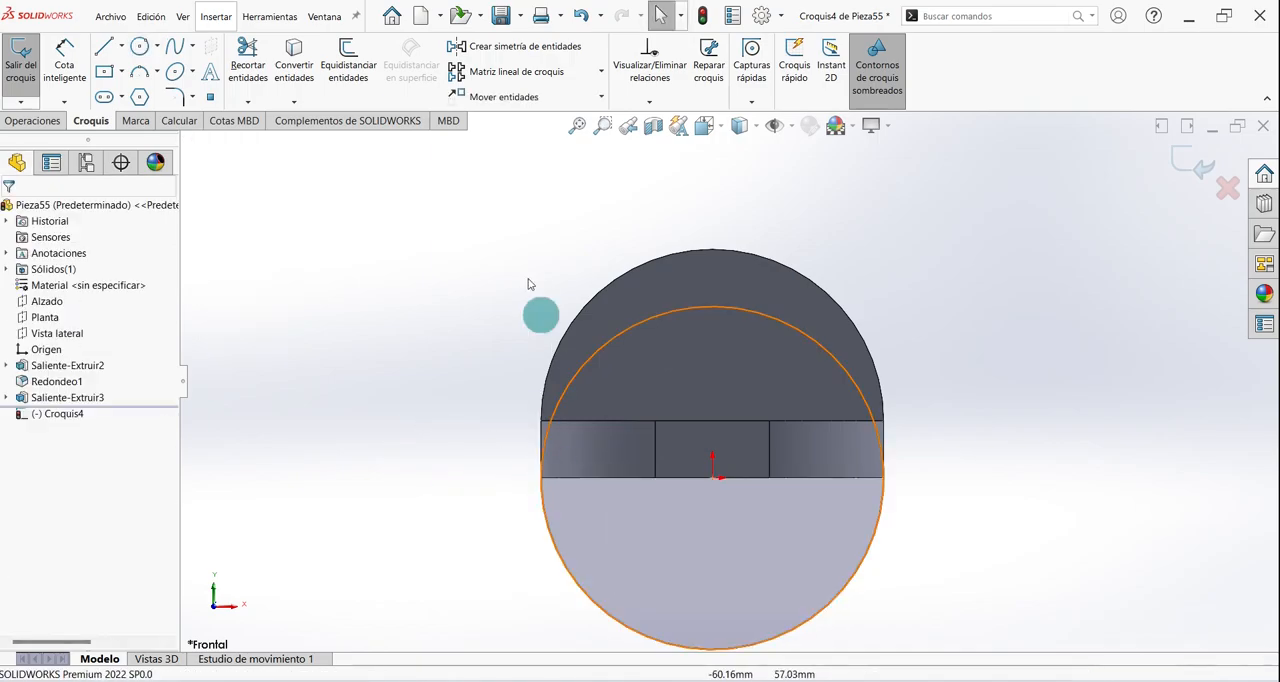
# - Draw a horizontal line along the base's bottom edge through the origin, extending past the circle on both sides
pyautogui.click(100, 53)
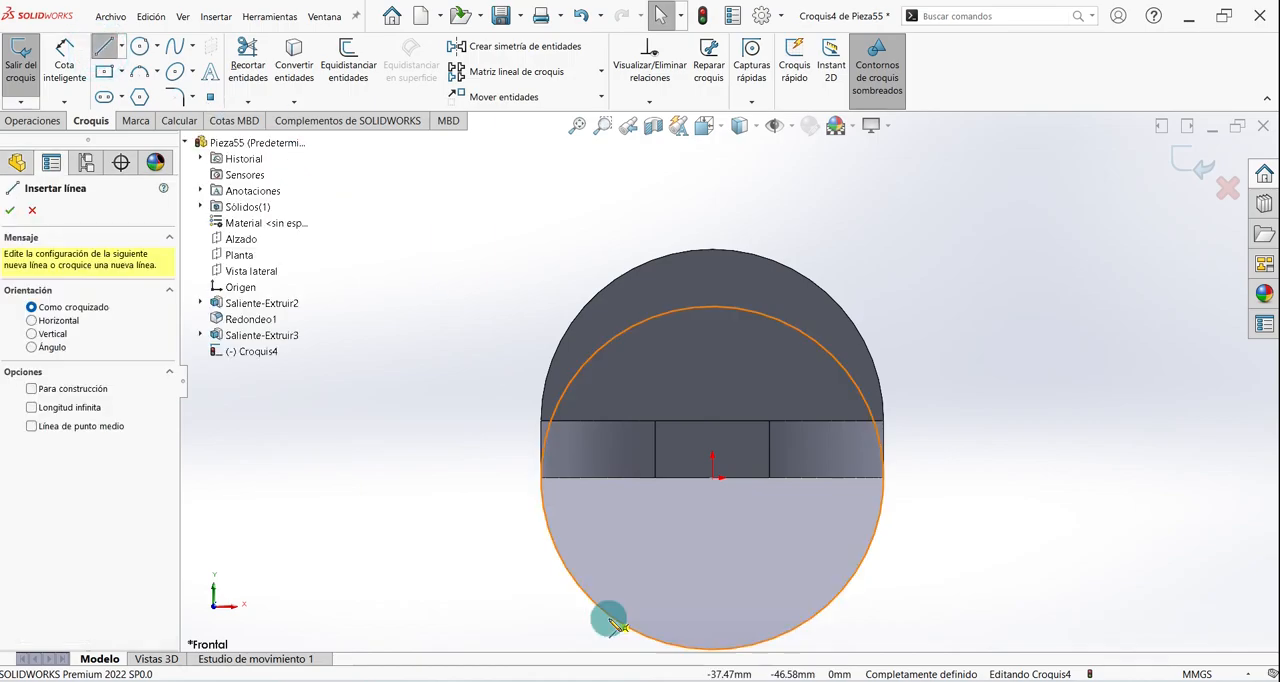
pyautogui.click(502, 480)
pyautogui.click(943, 478)
pyautogui.rightClick(980, 401)
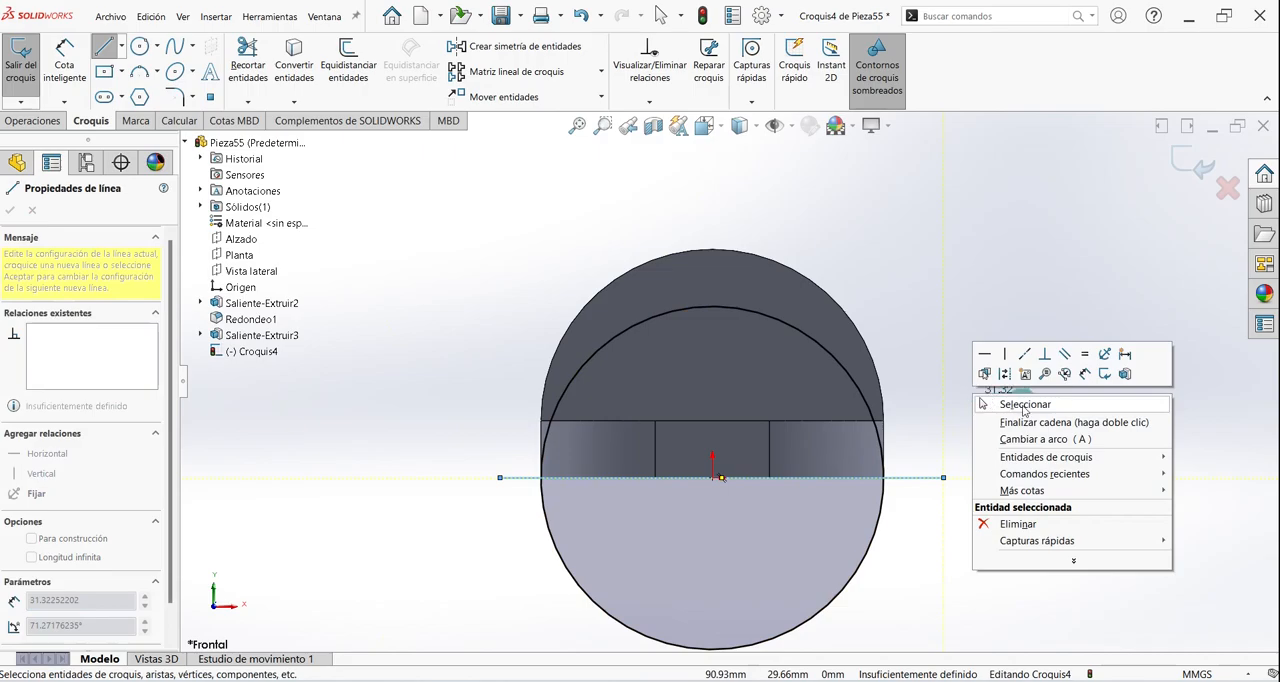
pyautogui.click(1025, 405)
# - Trim the circle's upper half and both overhanging line ends to leave a closed lower semicircle
pyautogui.click(247, 65)
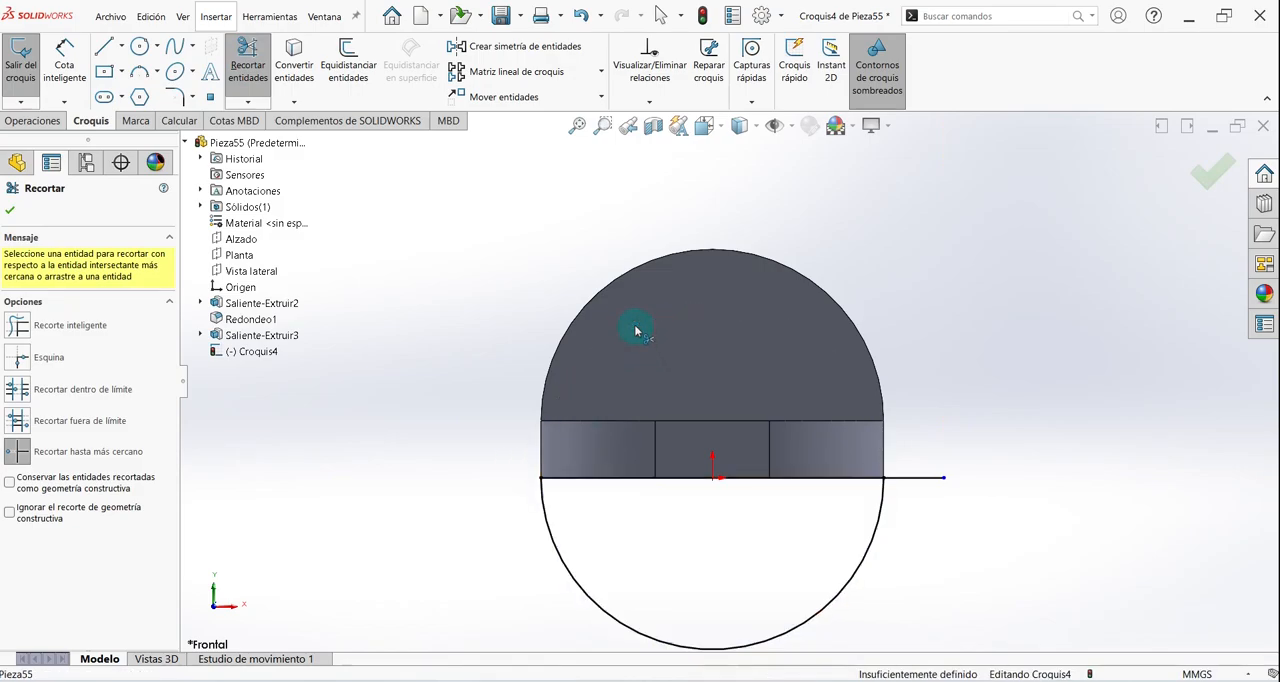
pyautogui.click(918, 477)
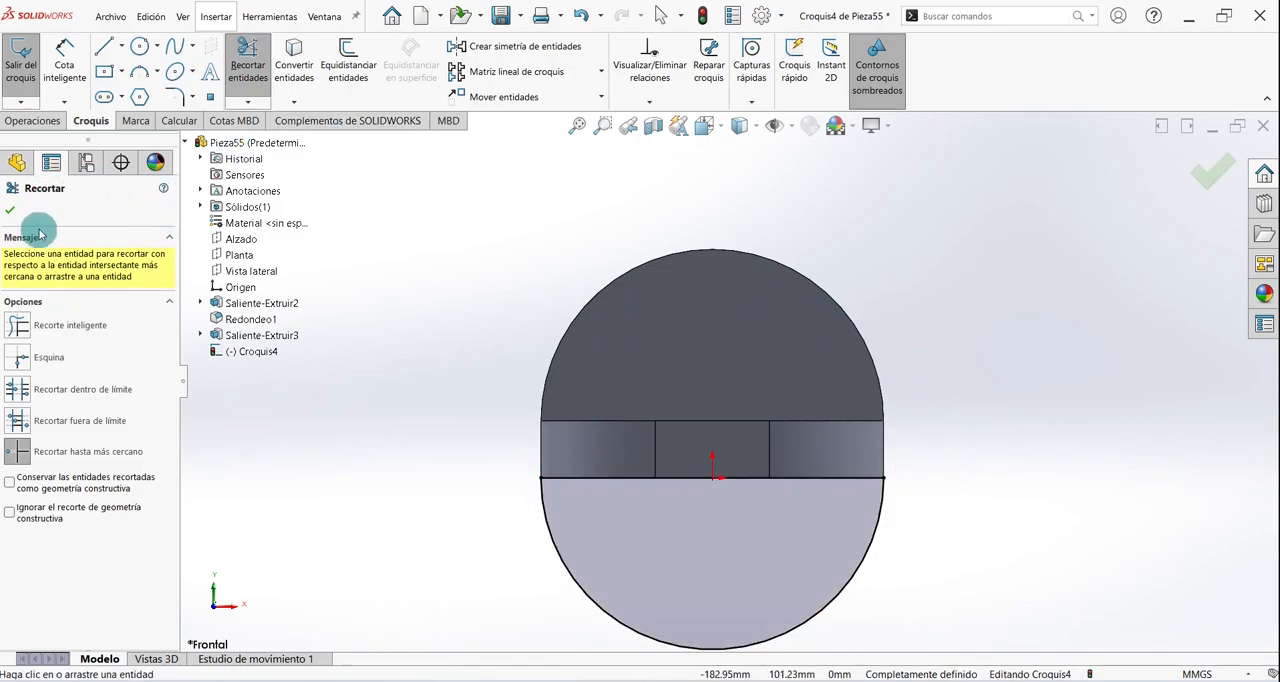
pyautogui.click(10, 213)
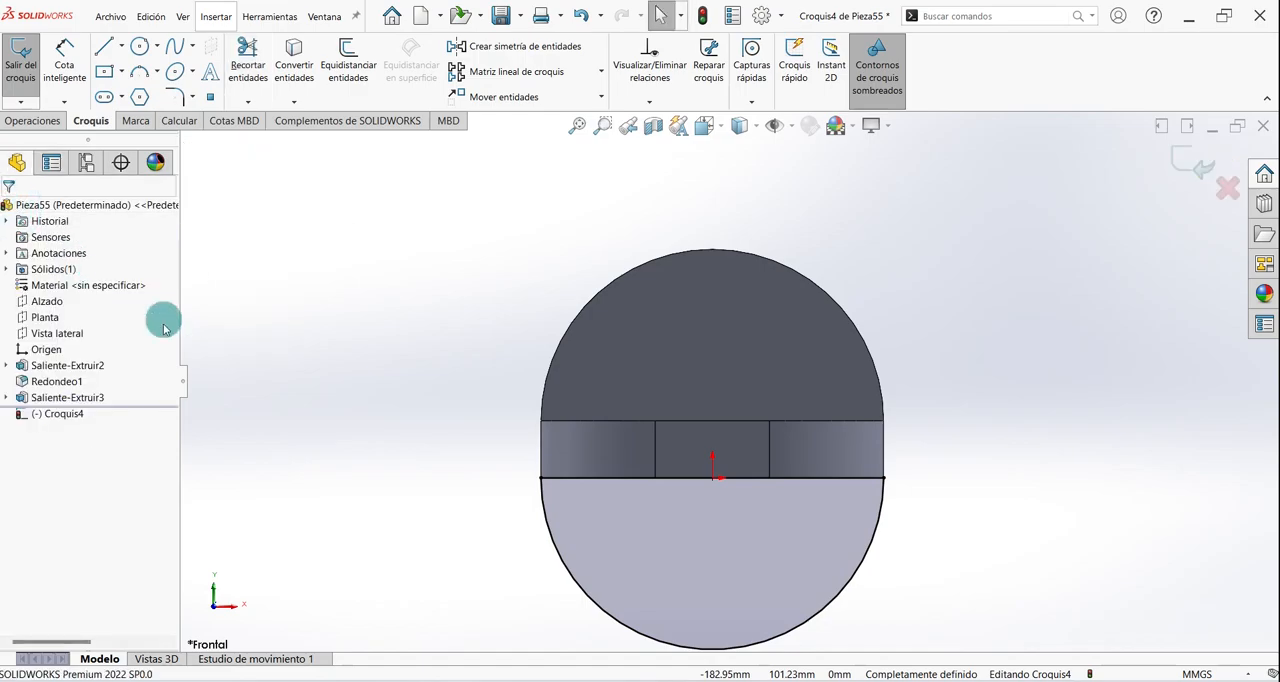
# - Extrude the lower semicircle as a merged boss from its sketch plane with the Plano medio end condition and 20 mm depth
pyautogui.moveTo(511, 290); pyautogui.dragTo(420, 250, button='middle')
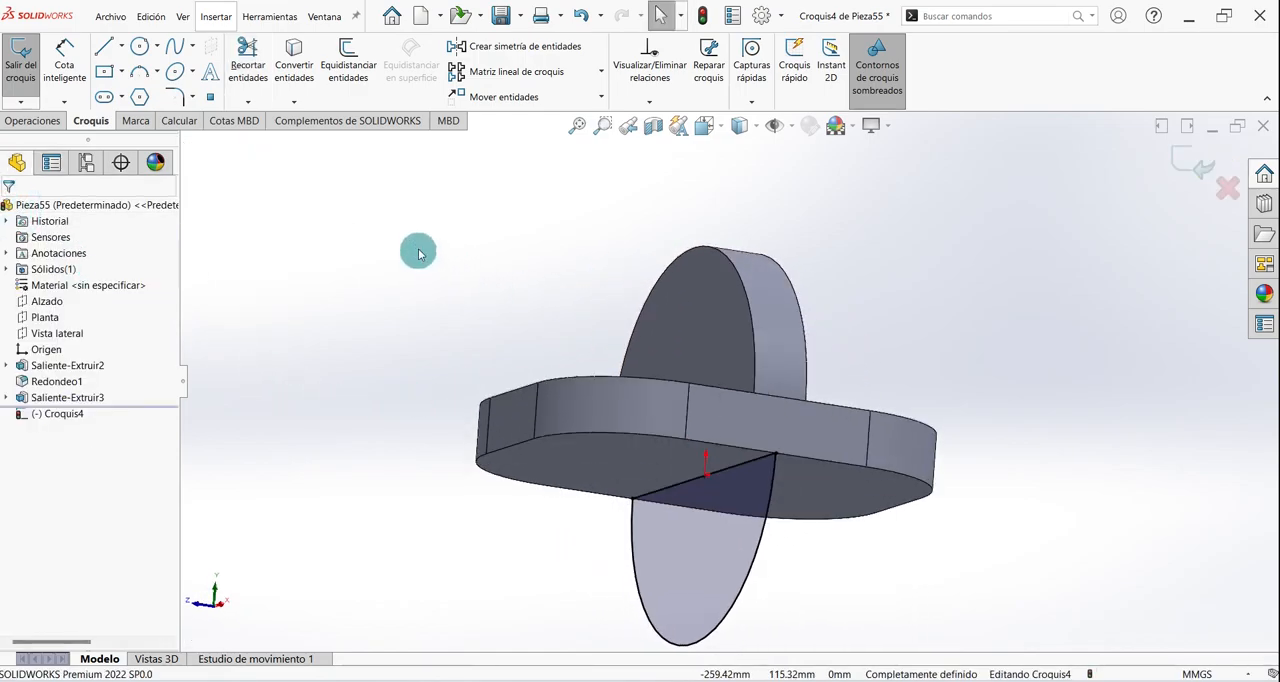
pyautogui.click(34, 121)
pyautogui.click(36, 62)
pyautogui.moveTo(903, 297); pyautogui.dragTo(773, 468, button='middle')
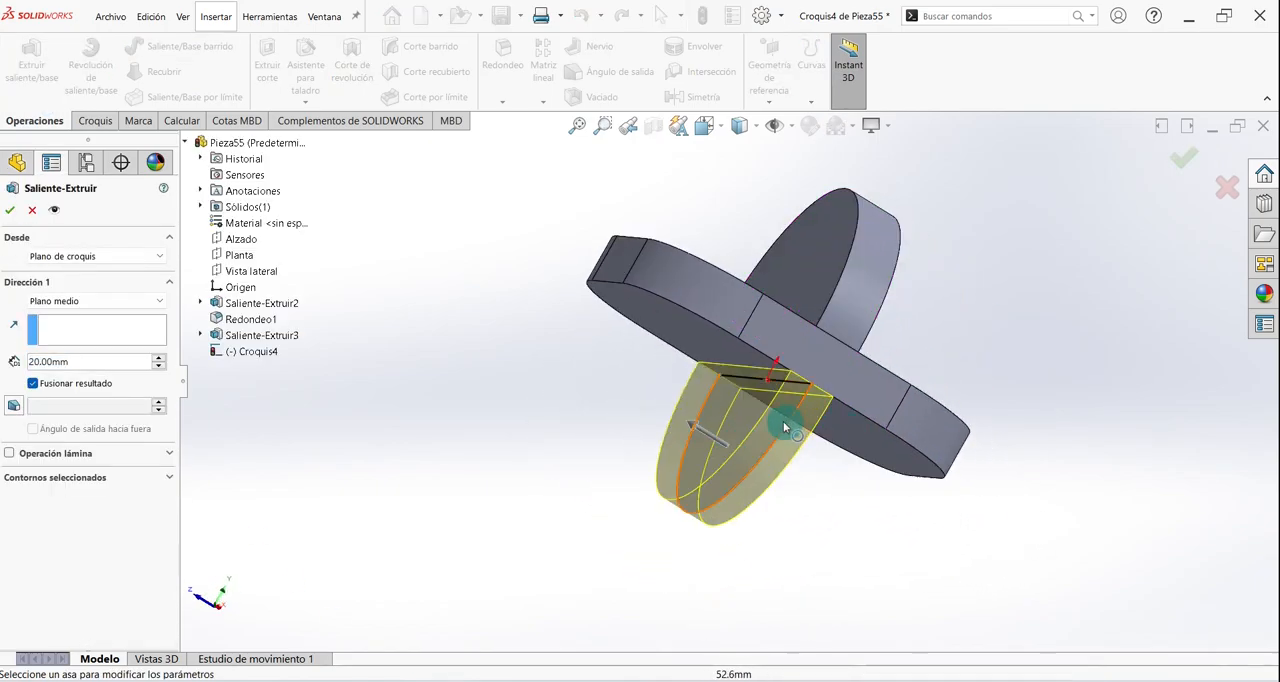
pyautogui.moveTo(834, 517)
pyautogui.mouseDown(button='middle')
pyautogui.moveTo(846, 549)
pyautogui.moveTo(840, 540)
pyautogui.mouseUp(button='middle')
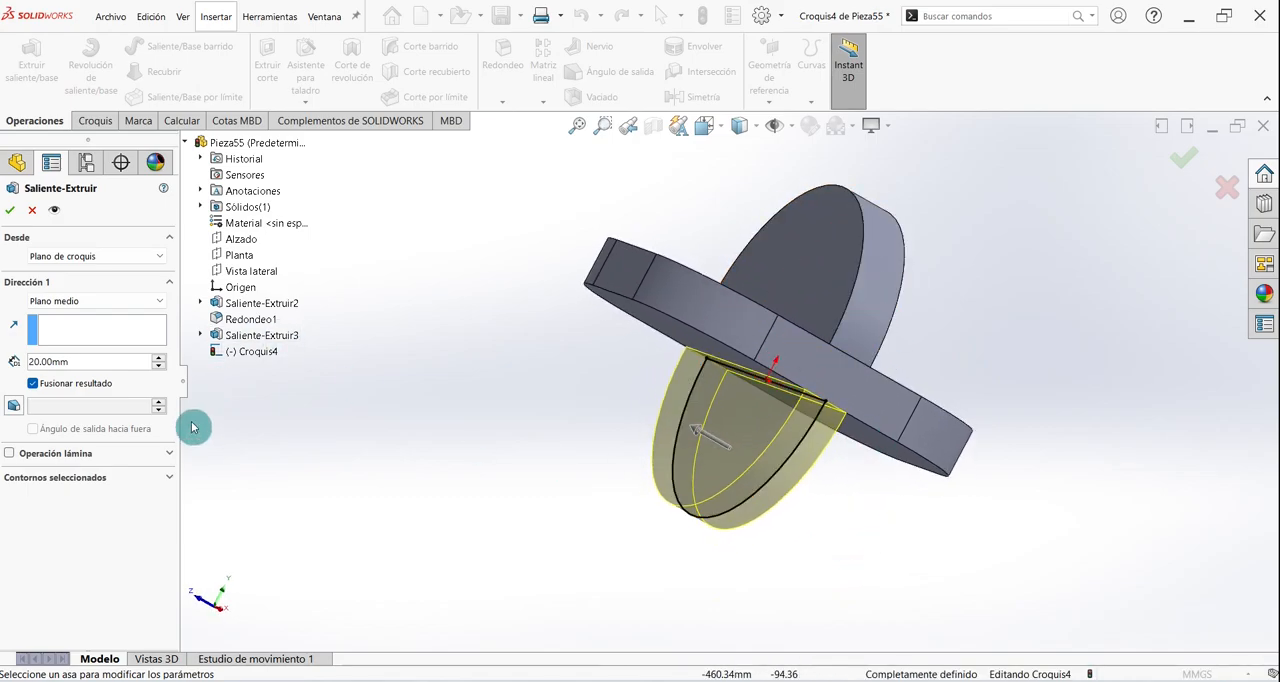
pyautogui.click(11, 211)
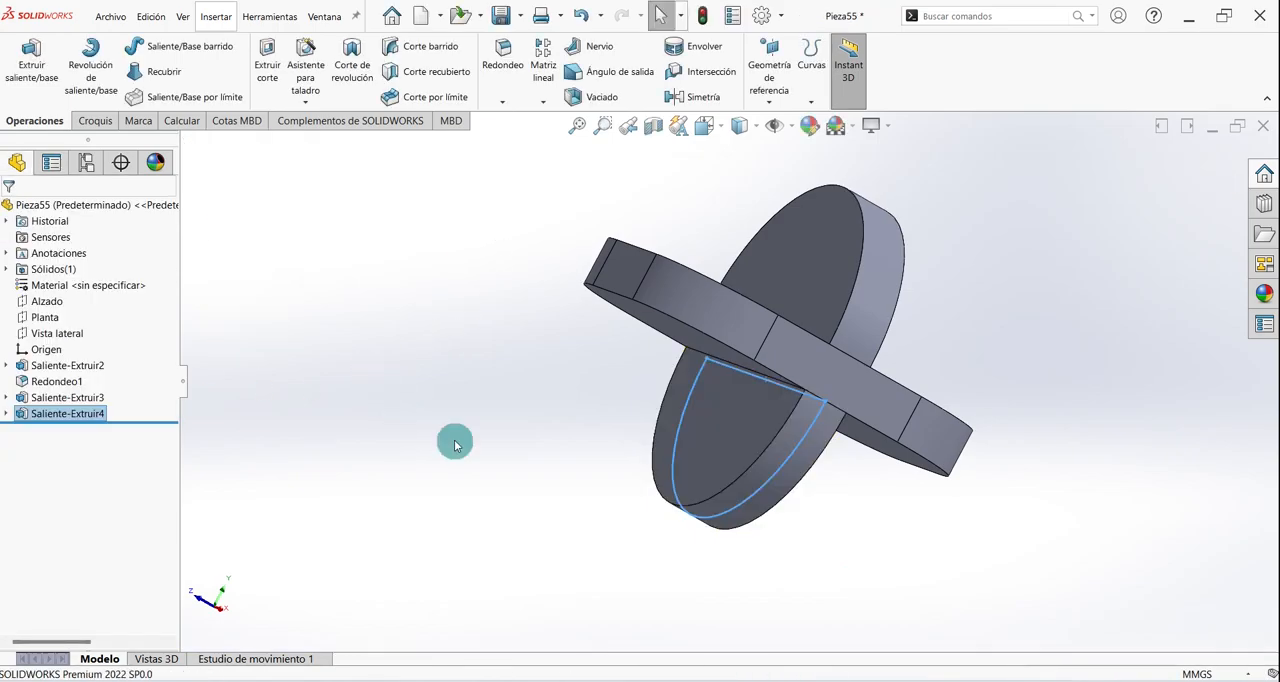
# - On the base's top face, sketch a straight slot vertically above the origin, about 30 mm between centres and 12 mm wide
pyautogui.hotkey('ctrl', '7')
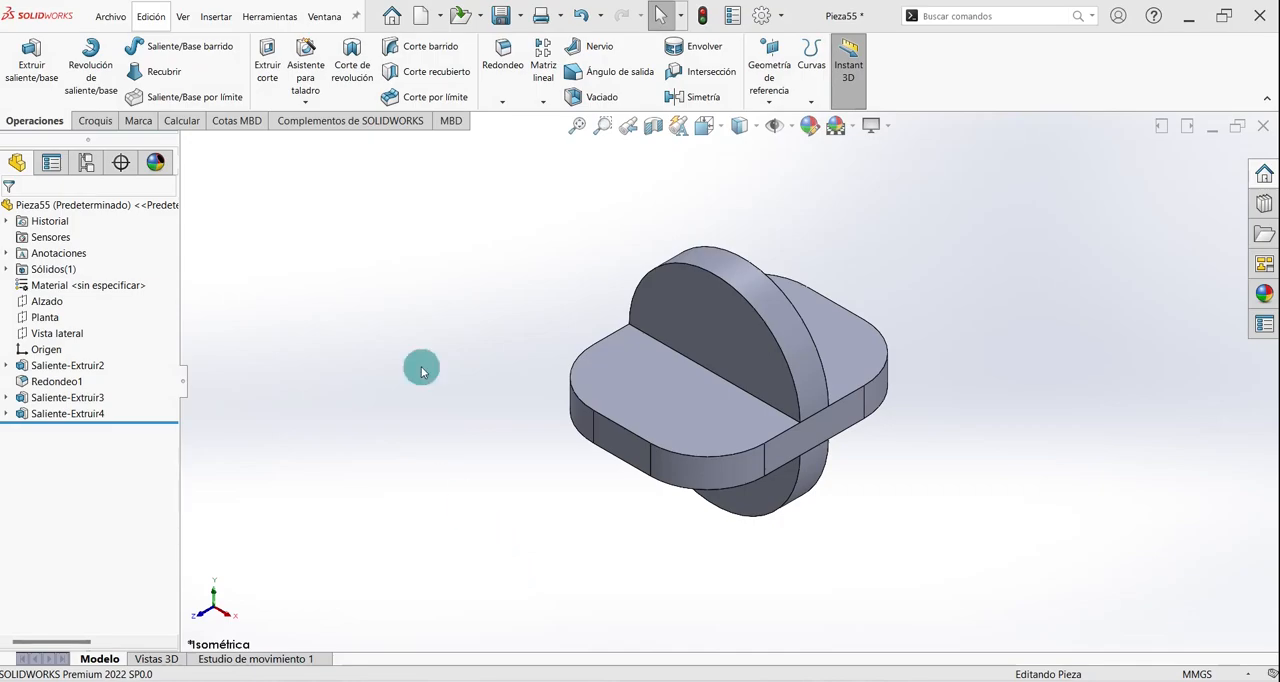
pyautogui.click(100, 120)
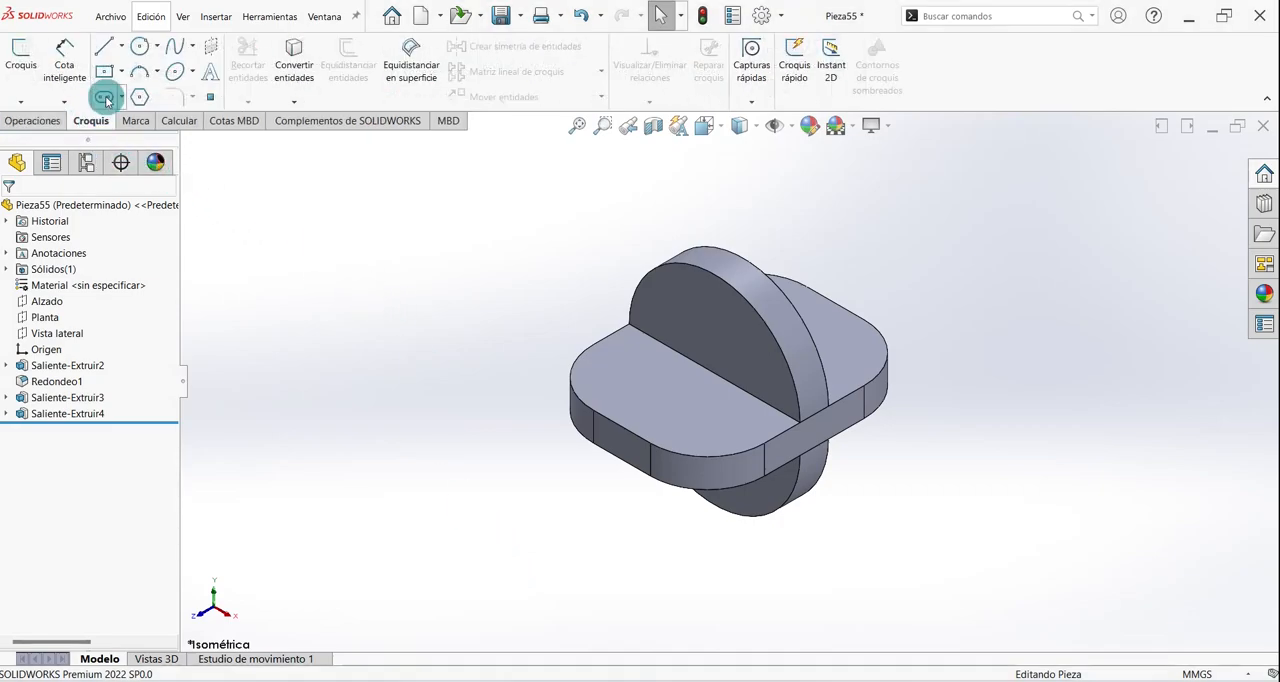
pyautogui.click(105, 97)
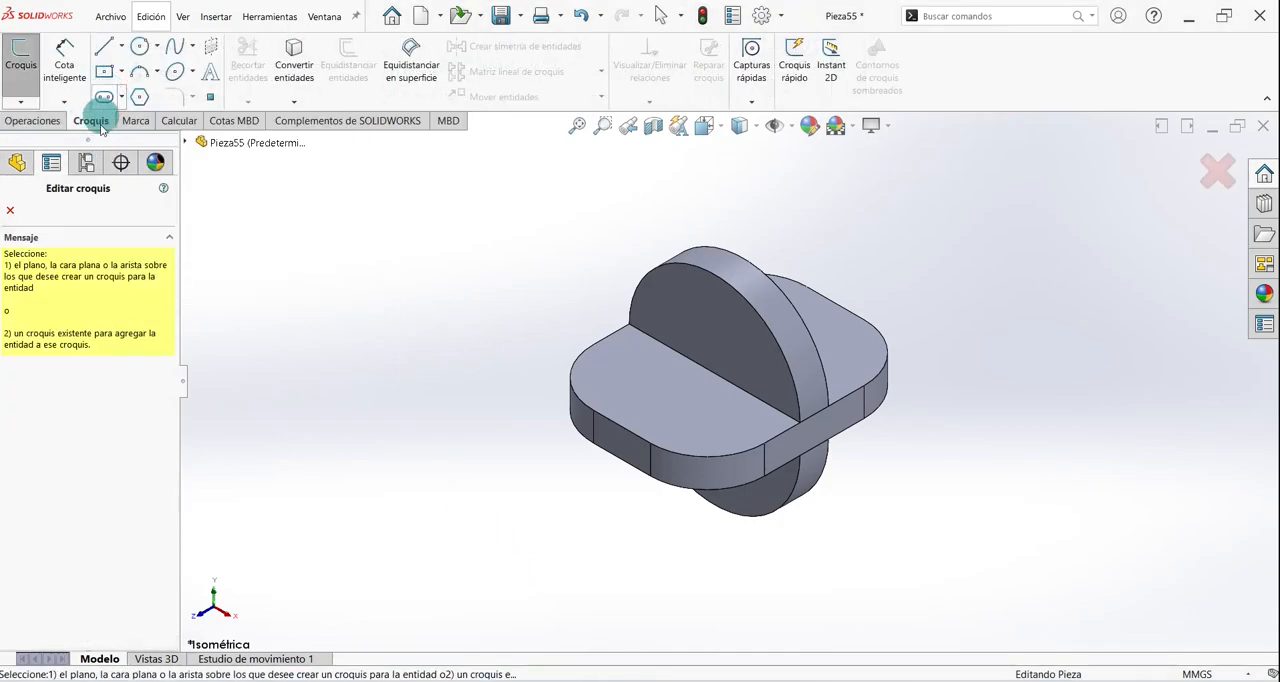
pyautogui.click(637, 377)
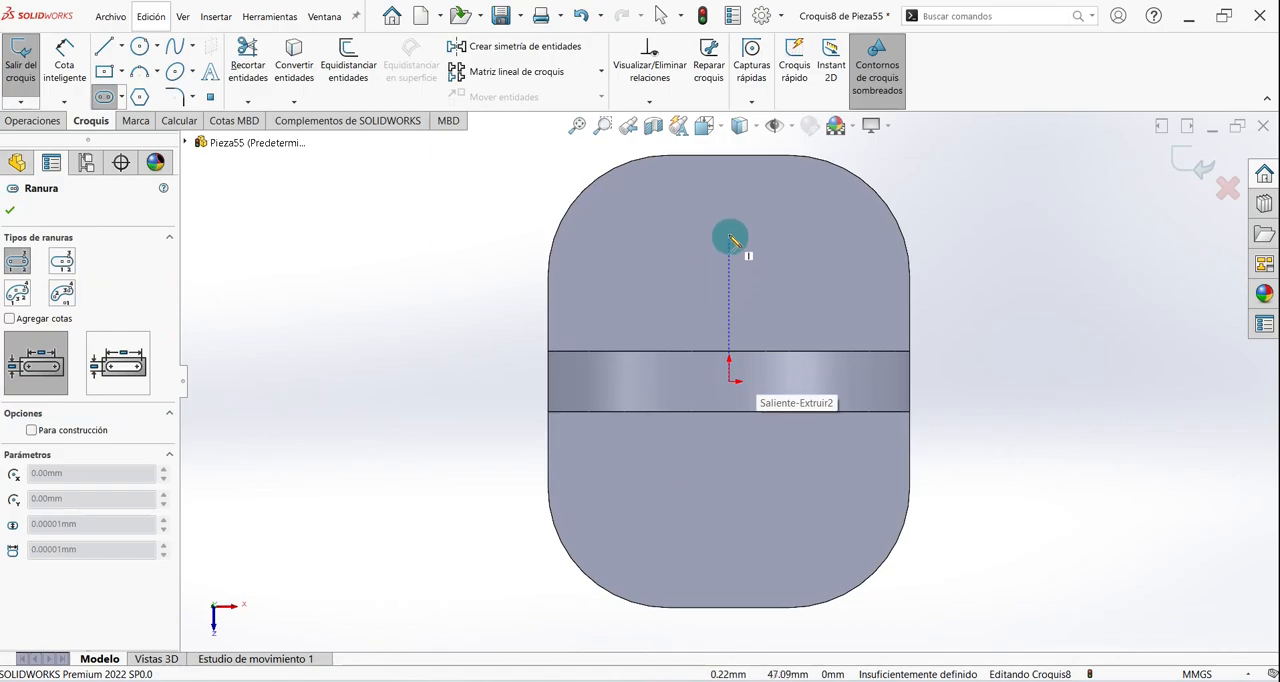
pyautogui.click(728, 190)
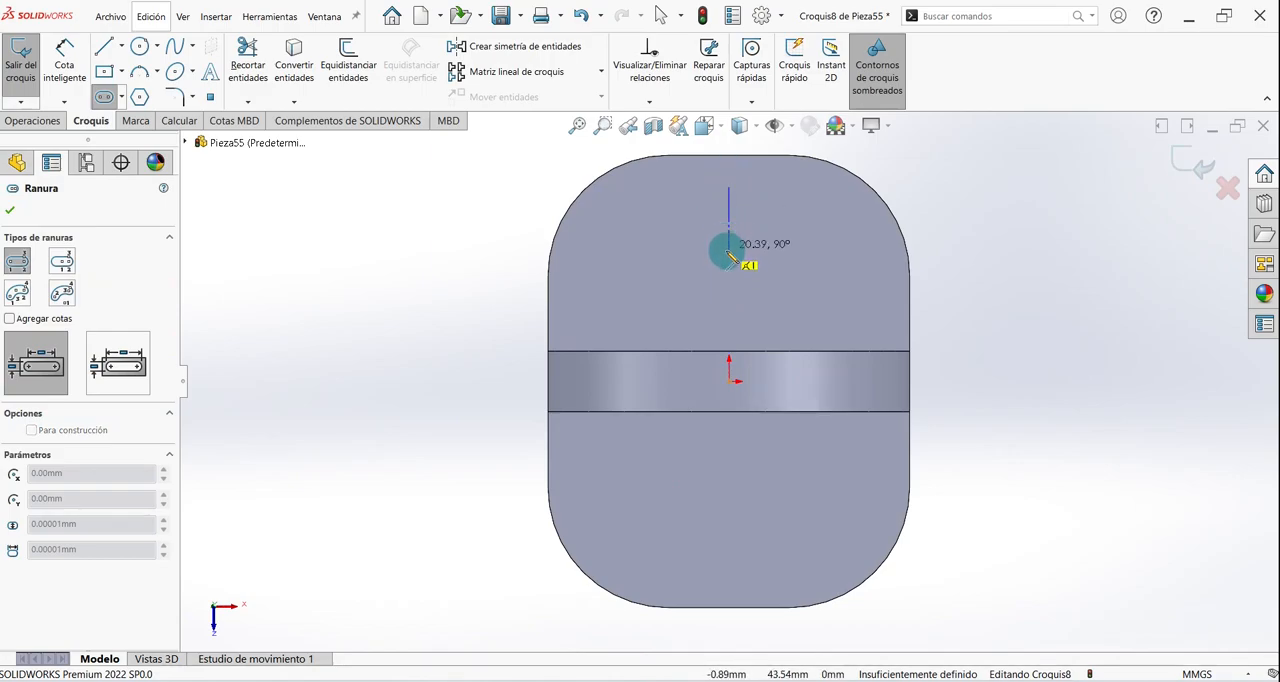
pyautogui.click(728, 277)
pyautogui.click(747, 282)
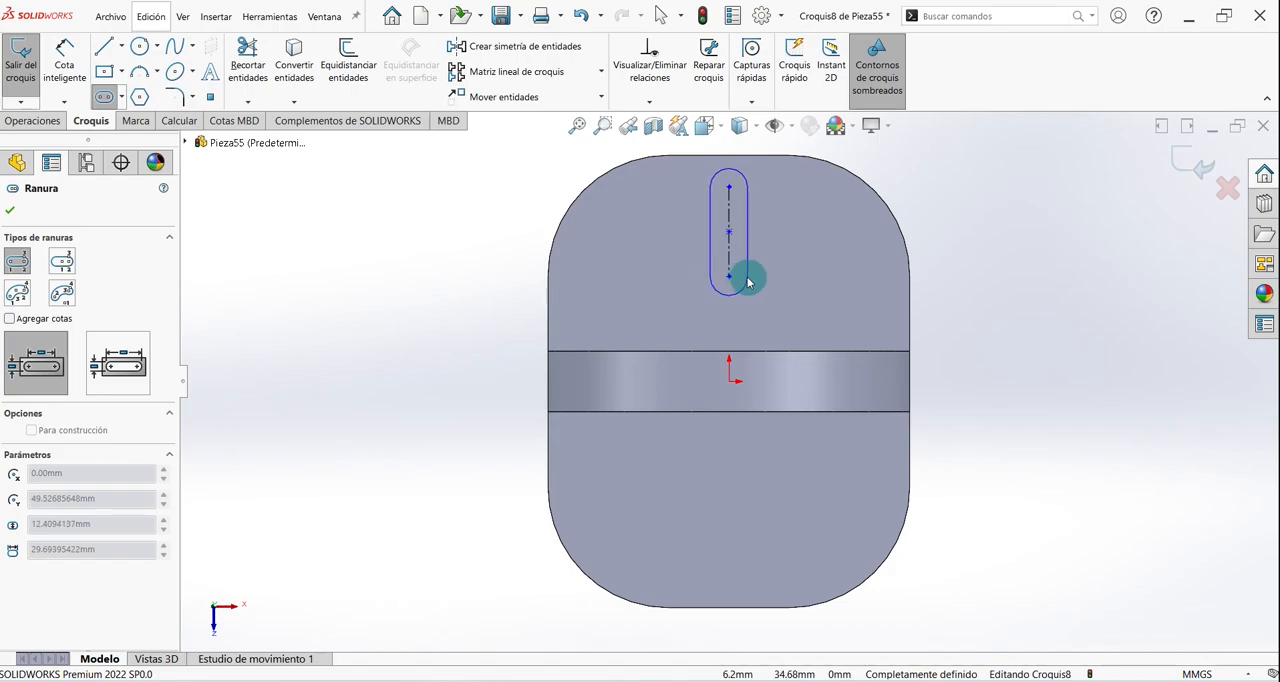
pyautogui.click(747, 282)
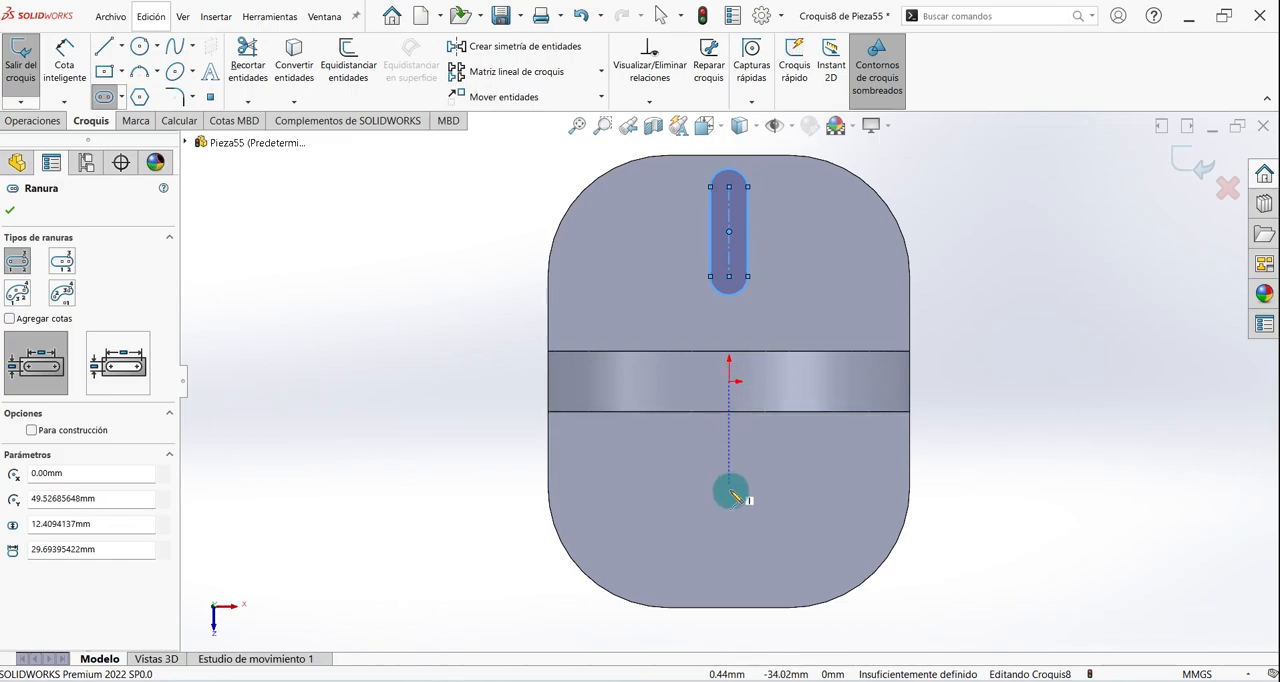
# - Sketch a second straight slot vertically below the origin, about 35 mm between centres and 15 mm wide
pyautogui.click(731, 570)
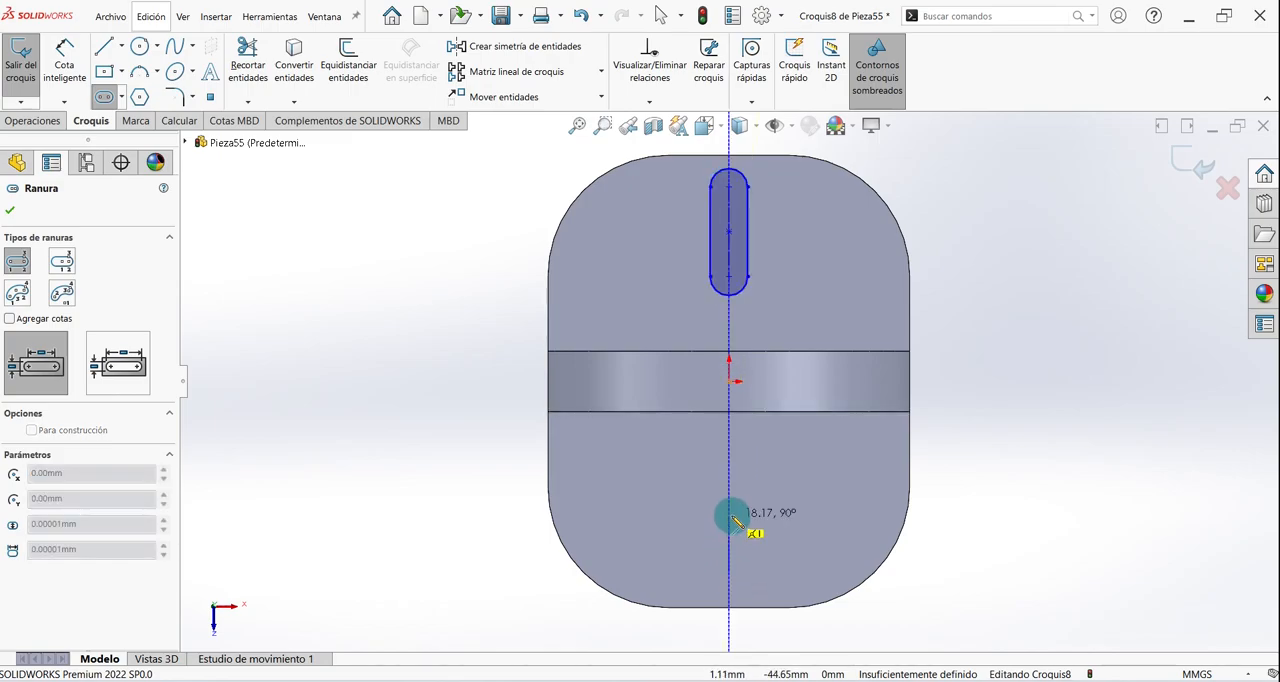
pyautogui.click(731, 467)
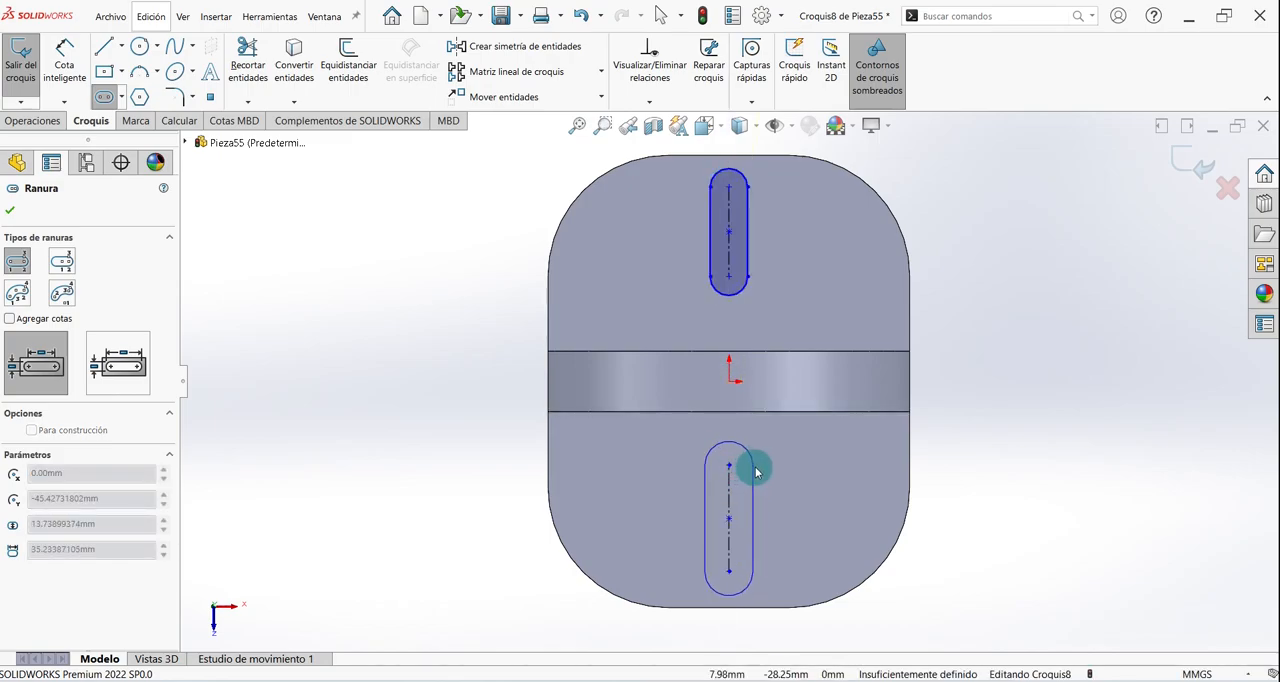
pyautogui.click(752, 470)
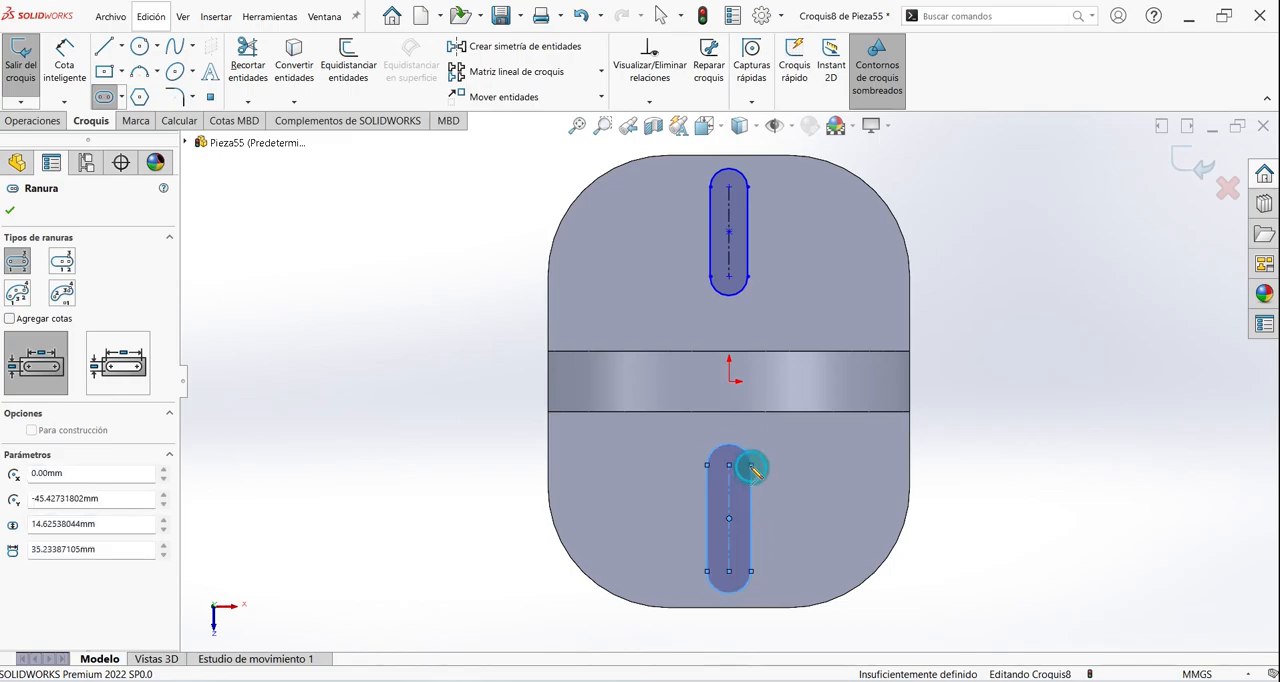
pyautogui.press('Escape')
# - Dimension the upper slot's inner arc centre 25 mm from the semicircular plate's nearest edge
pyautogui.click(64, 65)
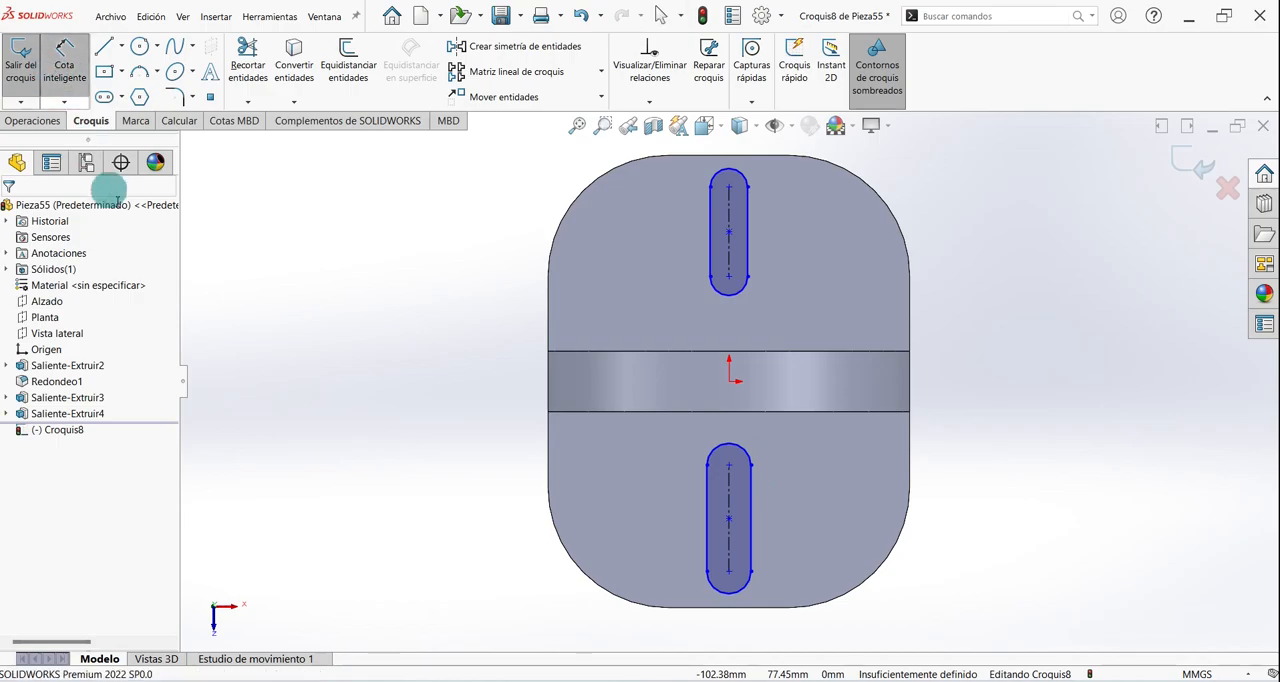
pyautogui.click(729, 279)
pyautogui.click(722, 355)
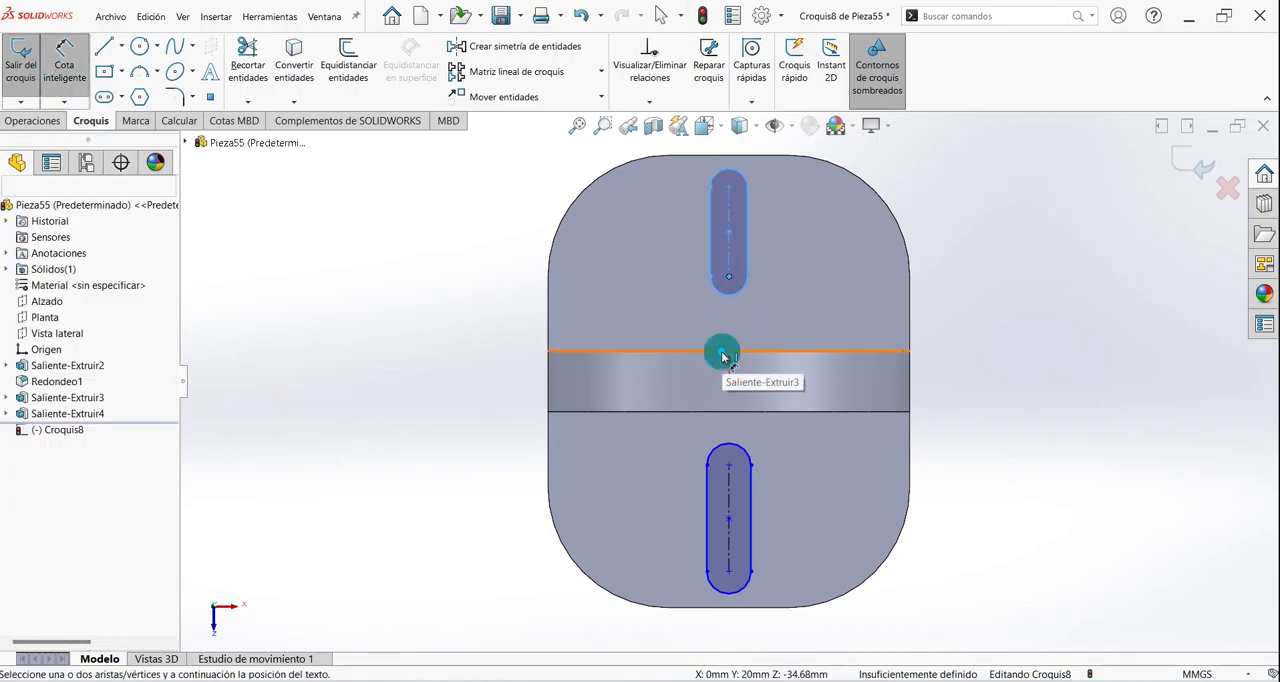
pyautogui.click(648, 313)
pyautogui.write('25')
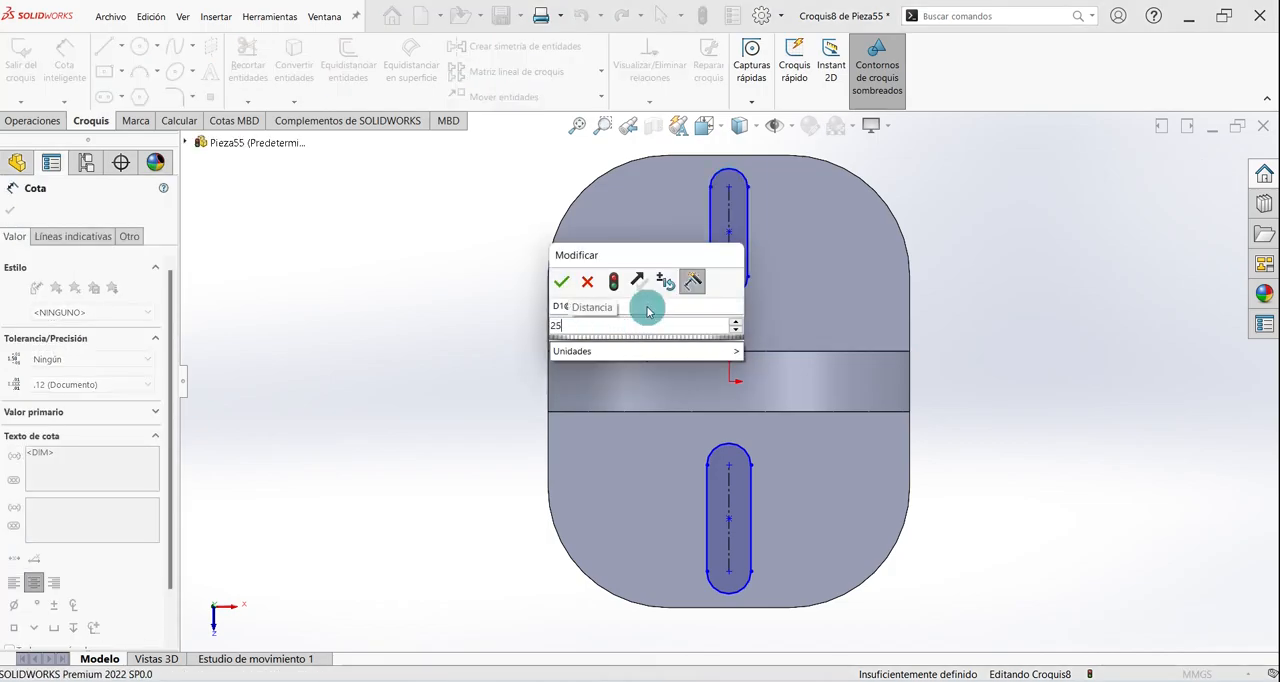
pyautogui.press('Return')
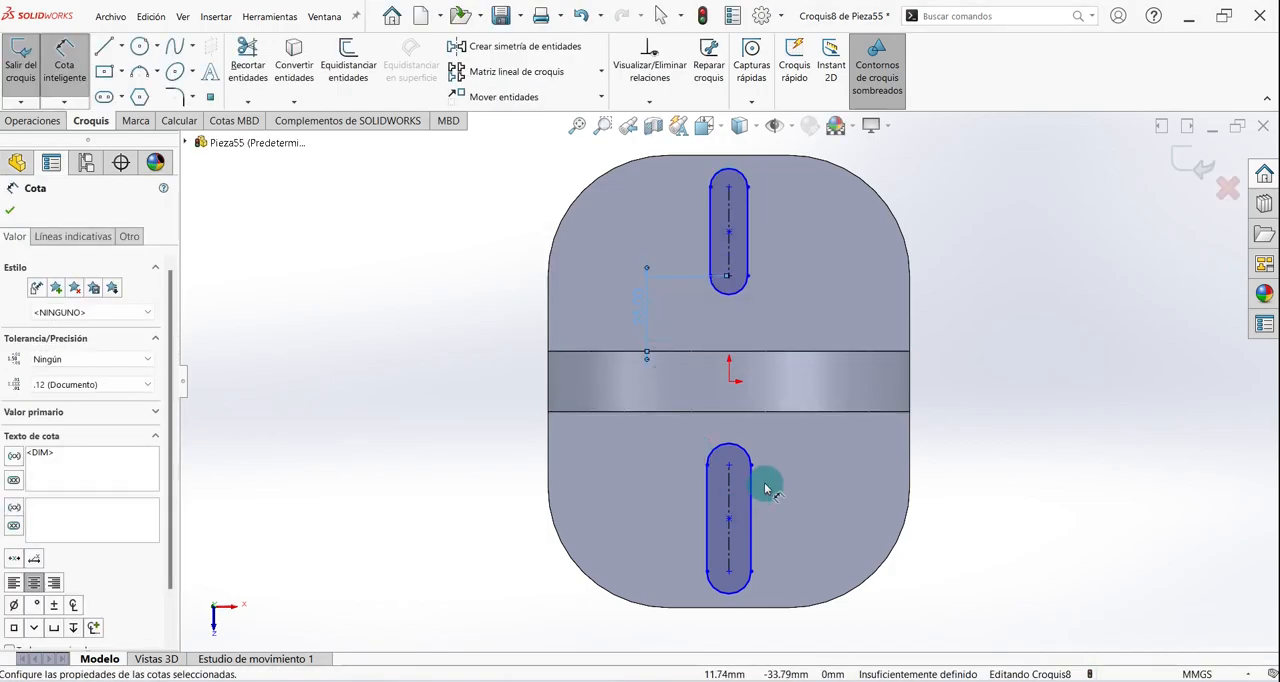
# - Dimension the lower slot's inner arc centre 25 mm from the semicircular plate's nearest edge
pyautogui.click(728, 465)
pyautogui.click(722, 411)
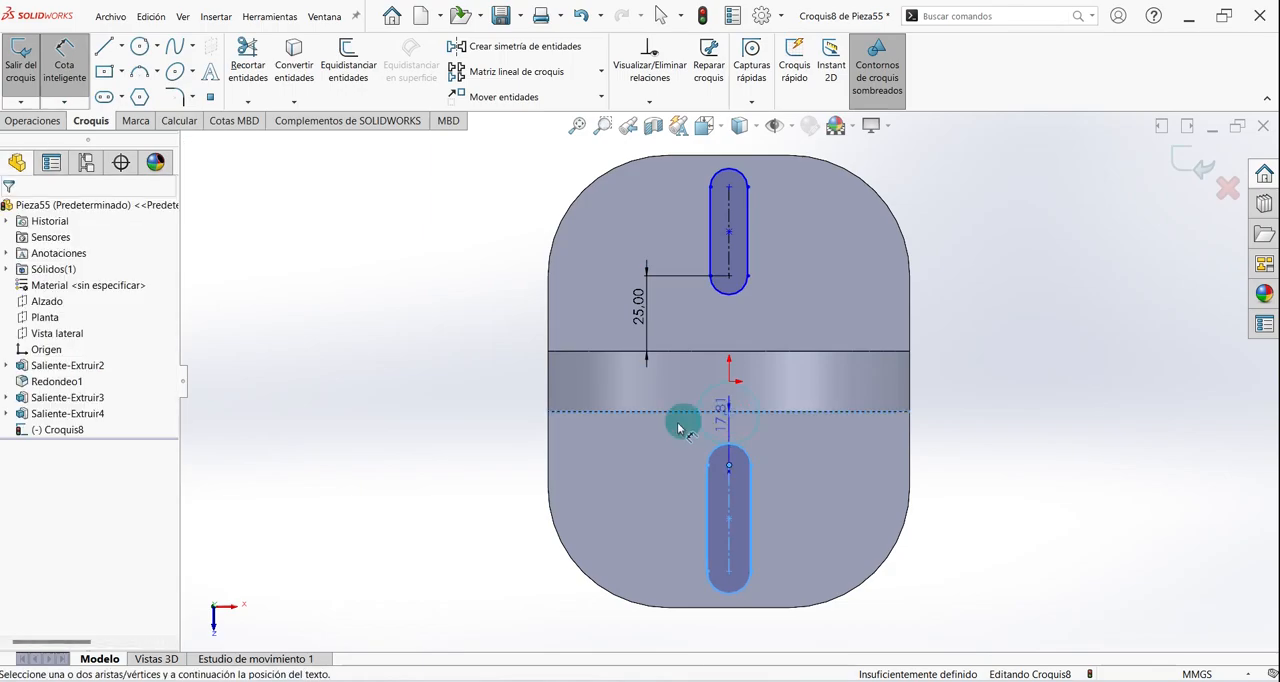
pyautogui.click(650, 441)
pyautogui.write('25')
pyautogui.press('Return')
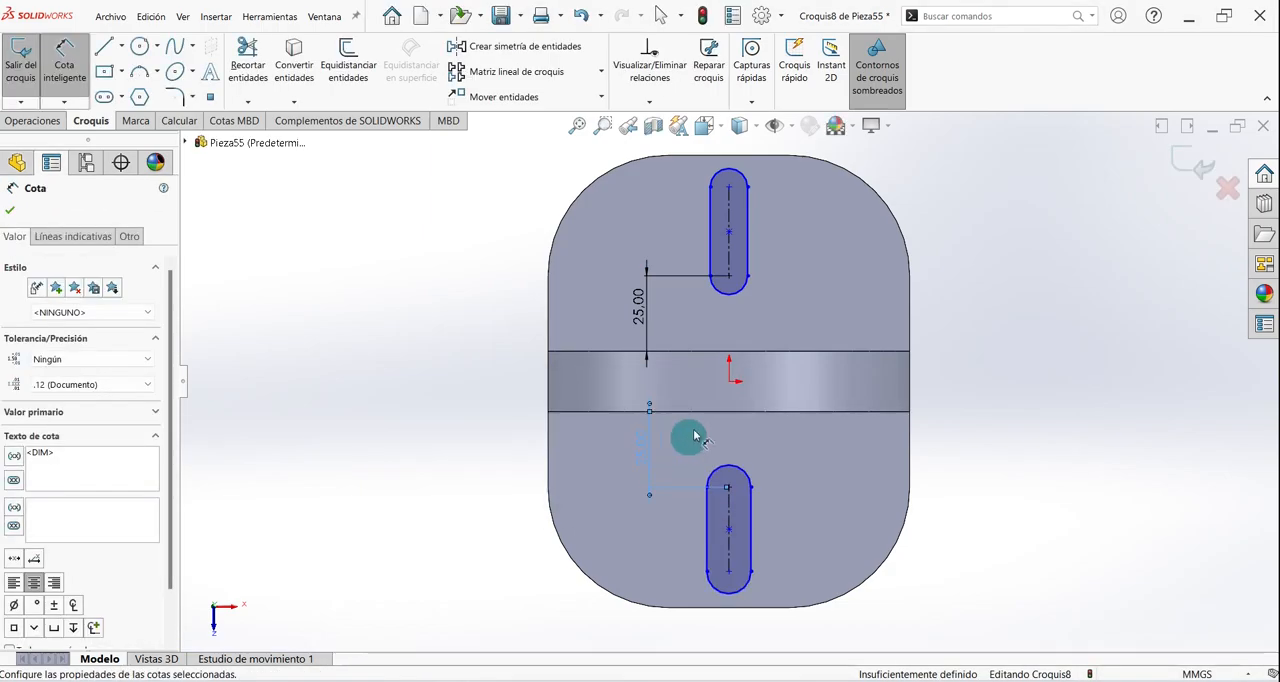
# - Dimension the upper slot's centreline and set its length to 15 mm
pyautogui.click(728, 207)
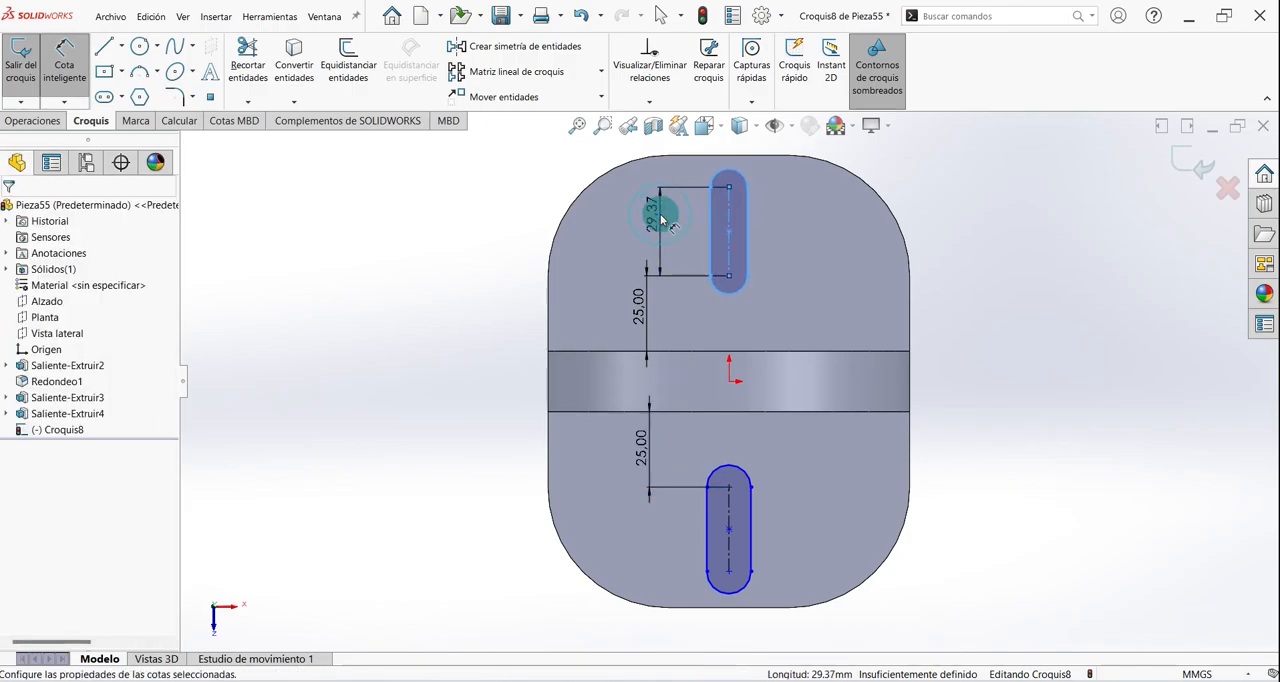
pyautogui.click(660, 212)
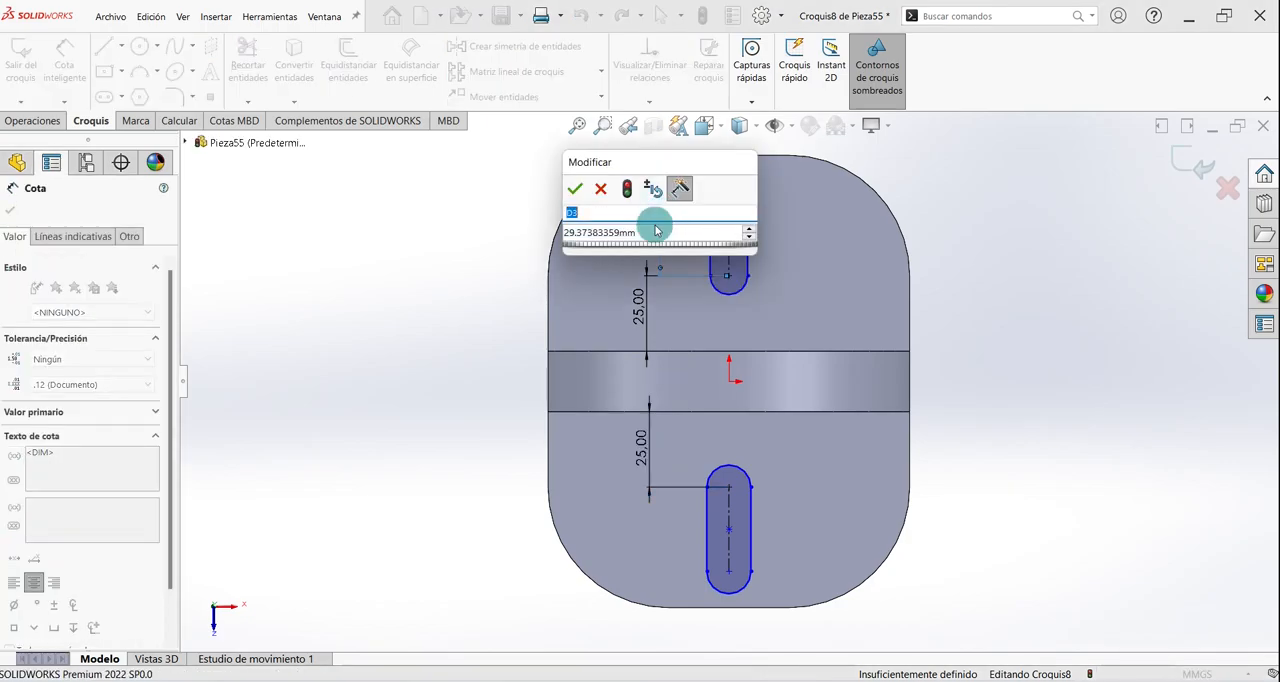
pyautogui.click(645, 232)
pyautogui.moveTo(640, 232); pyautogui.dragTo(560, 232)
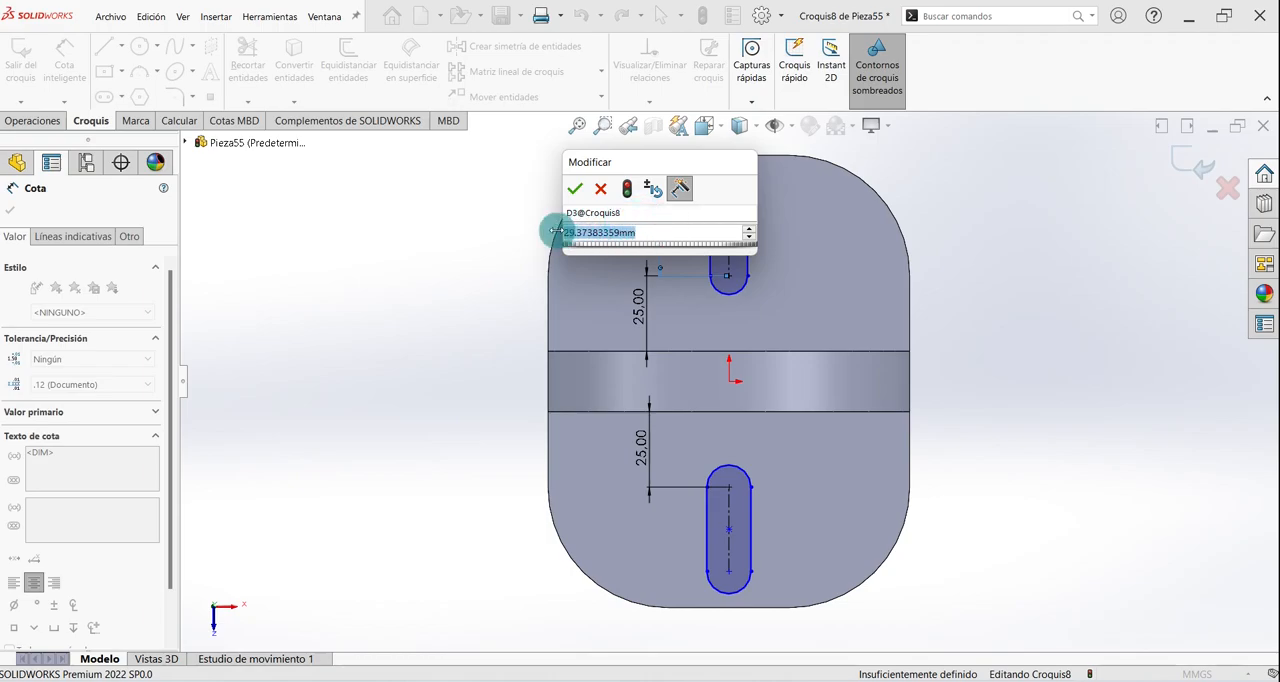
pyautogui.write('15')
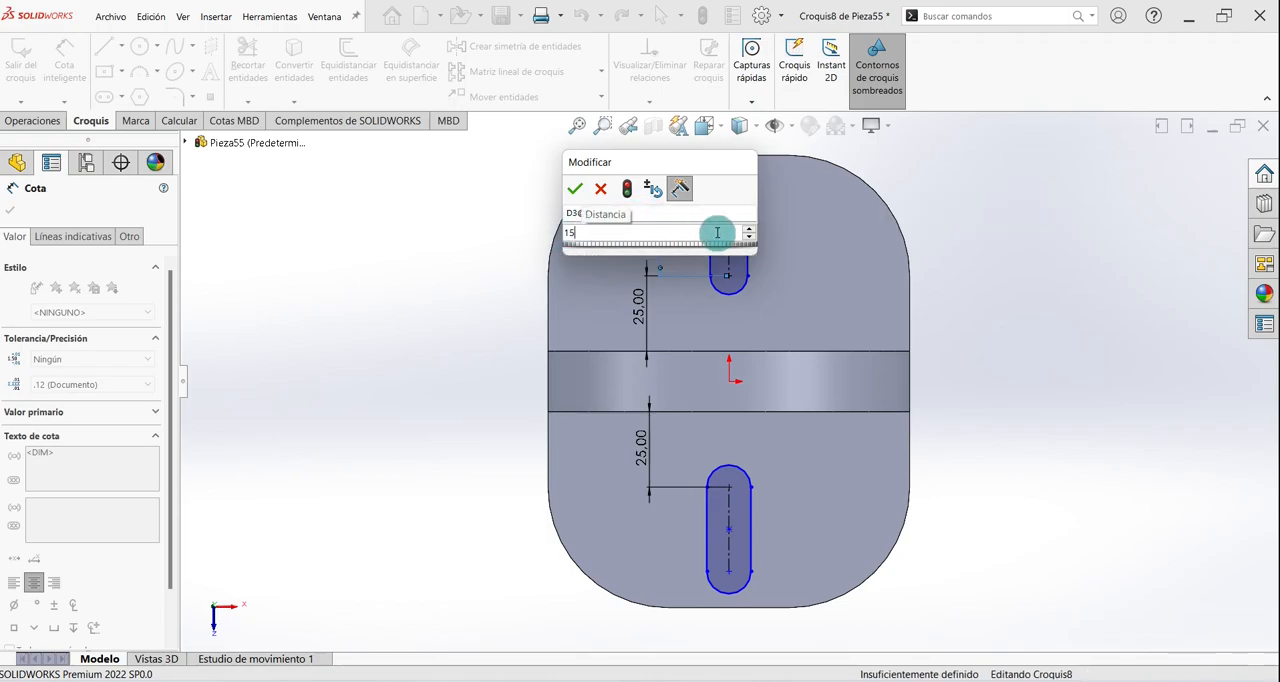
pyautogui.press('Return')
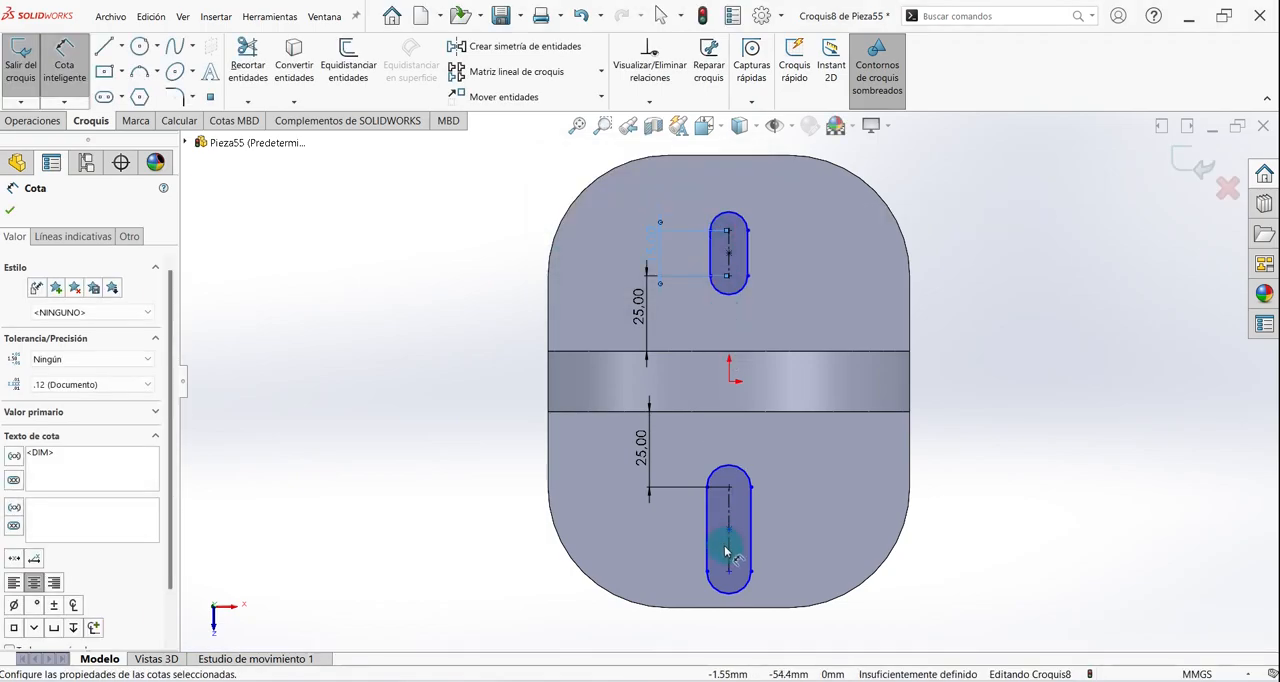
# - Dimension the lower slot's centreline and set its length to 15 mm
pyautogui.click(728, 553)
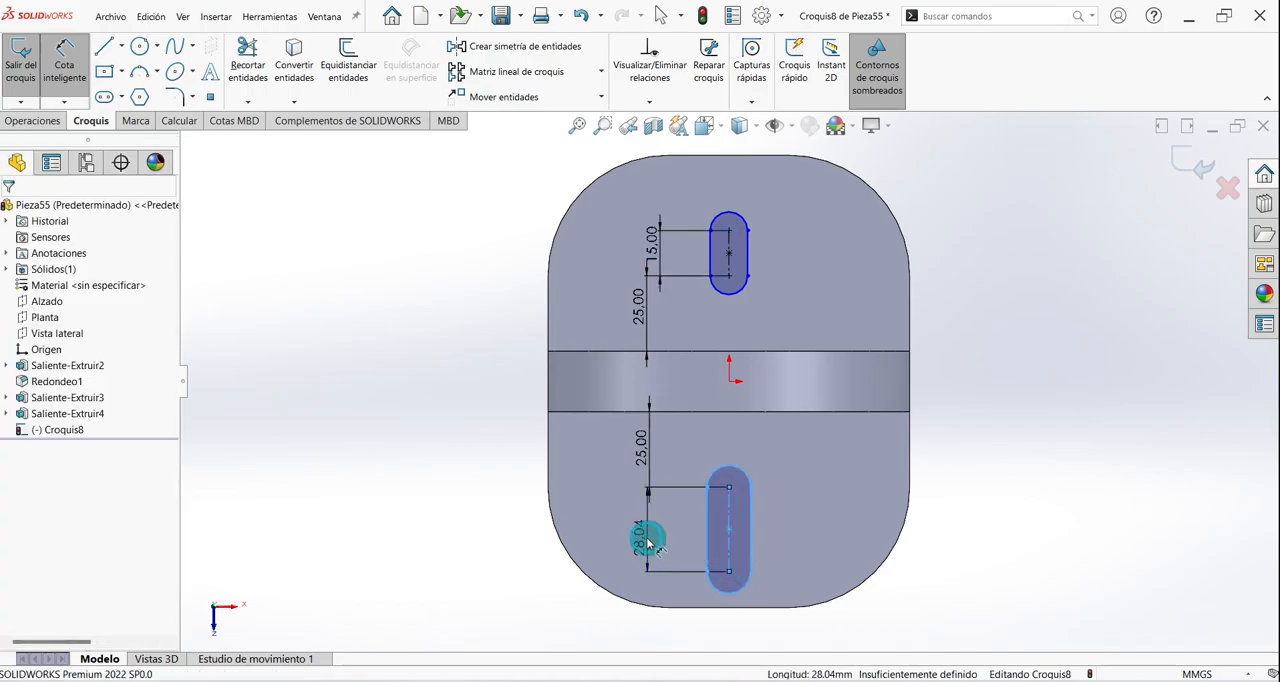
pyautogui.click(640, 537)
pyautogui.click(648, 537)
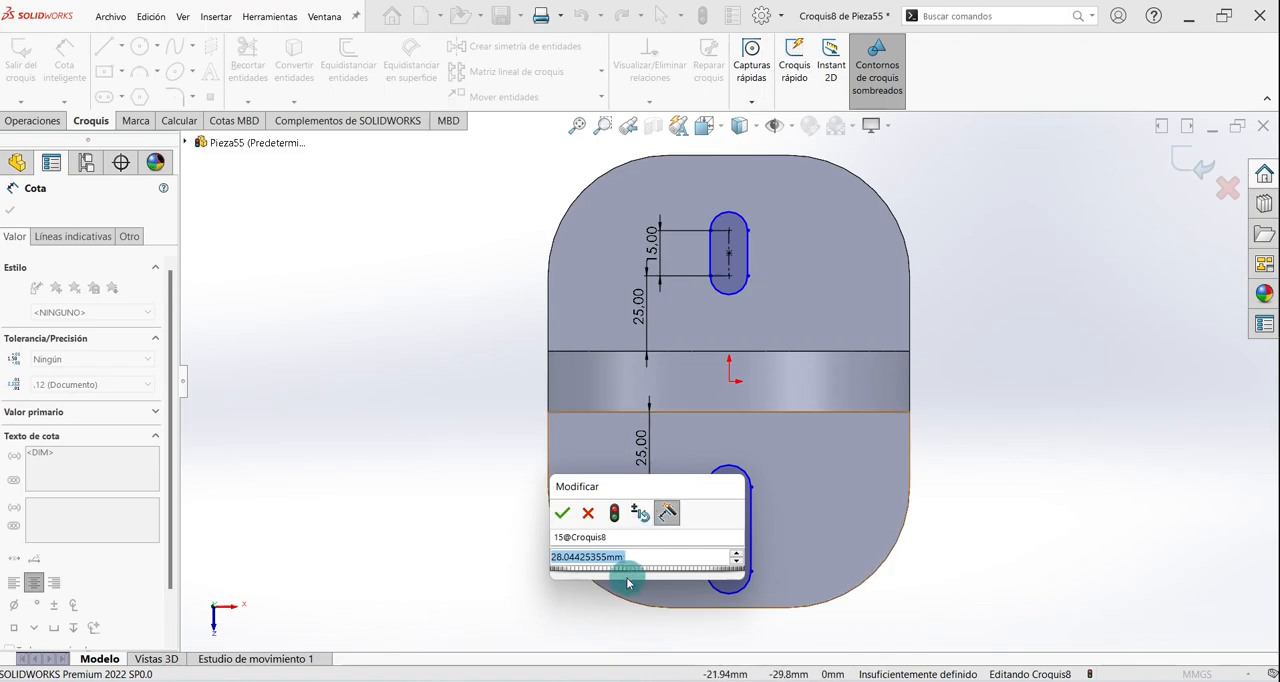
pyautogui.click(566, 537)
pyautogui.press('BackSpace')
pyautogui.press('BackSpace')
pyautogui.press('BackSpace')
pyautogui.press('BackSpace')
pyautogui.press('BackSpace')
pyautogui.press('BackSpace')
pyautogui.press('BackSpace')
pyautogui.press('BackSpace')
pyautogui.press('BackSpace')
pyautogui.press('BackSpace')
pyautogui.press('BackSpace')
pyautogui.press('BackSpace')
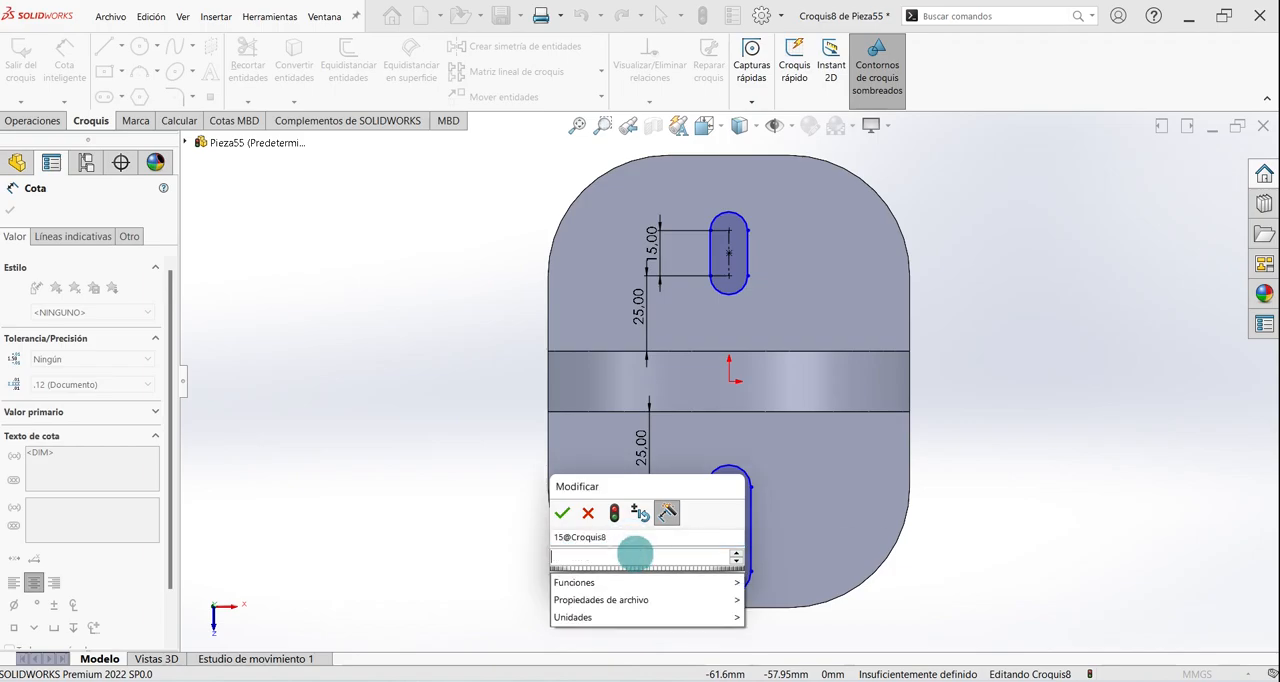
pyautogui.write('15')
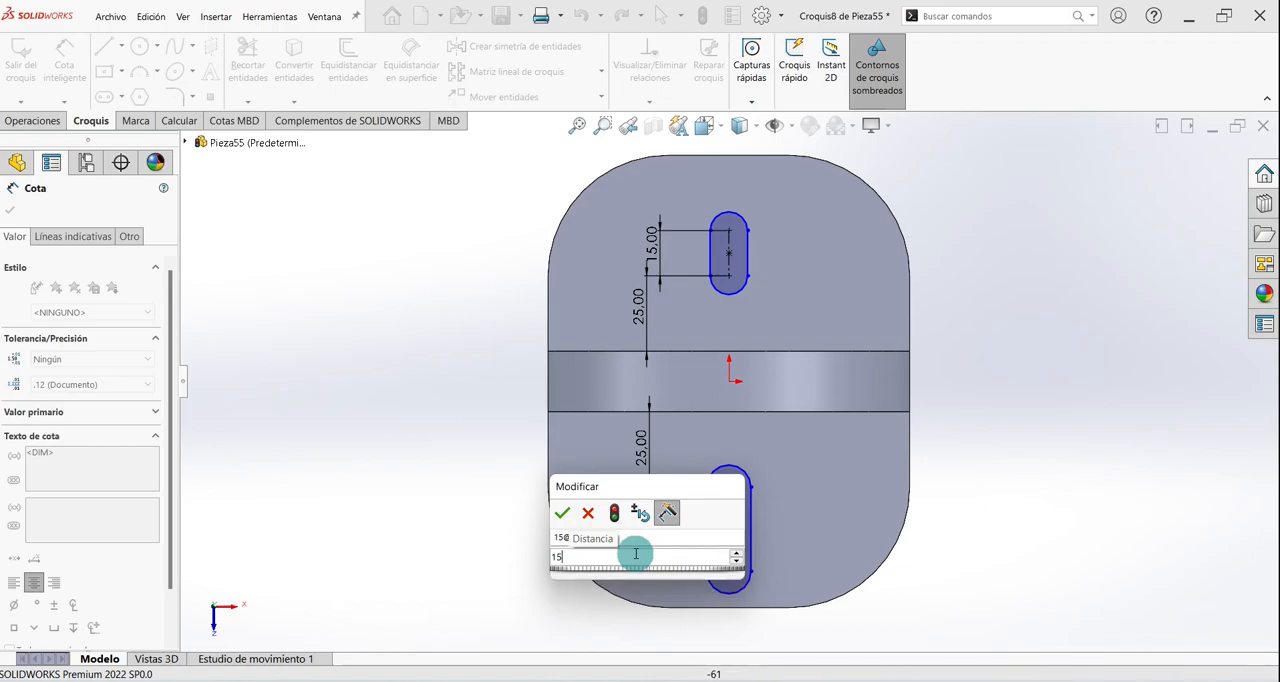
pyautogui.press('Return')
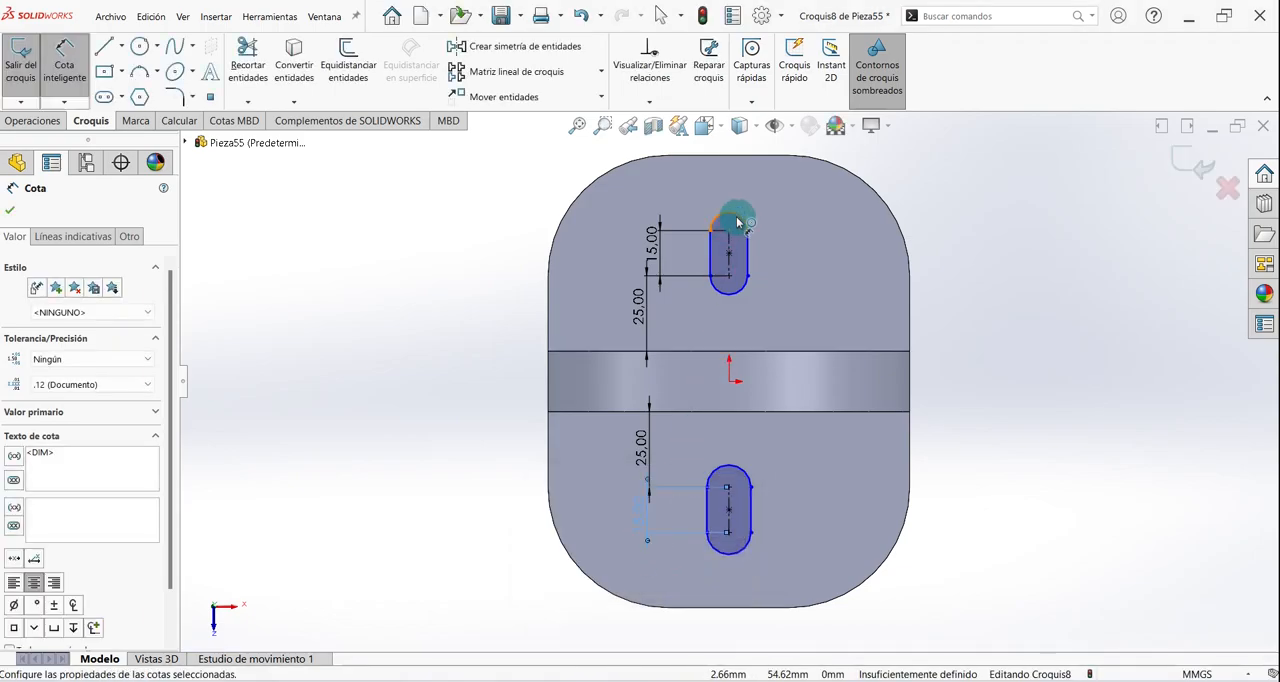
# - Dimension the upper slot's end arc and set its radius to 15 mm
pyautogui.click(737, 222)
pyautogui.click(768, 197)
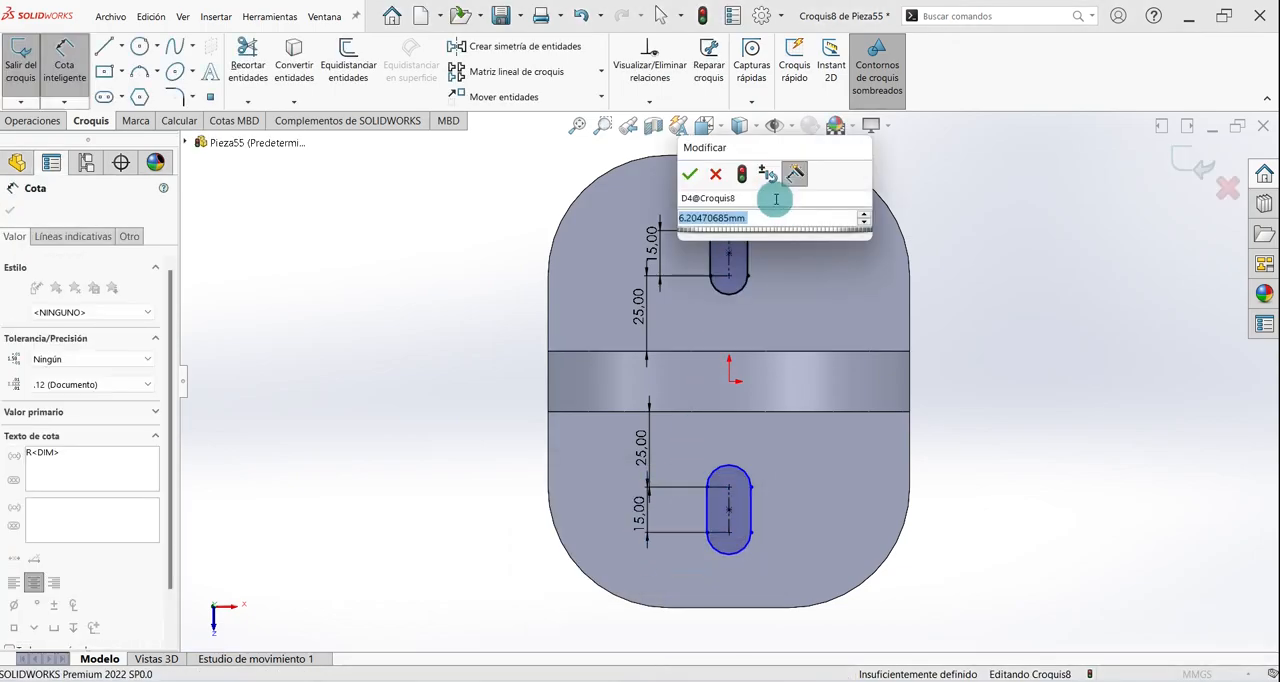
pyautogui.write('15')
pyautogui.press('Return')
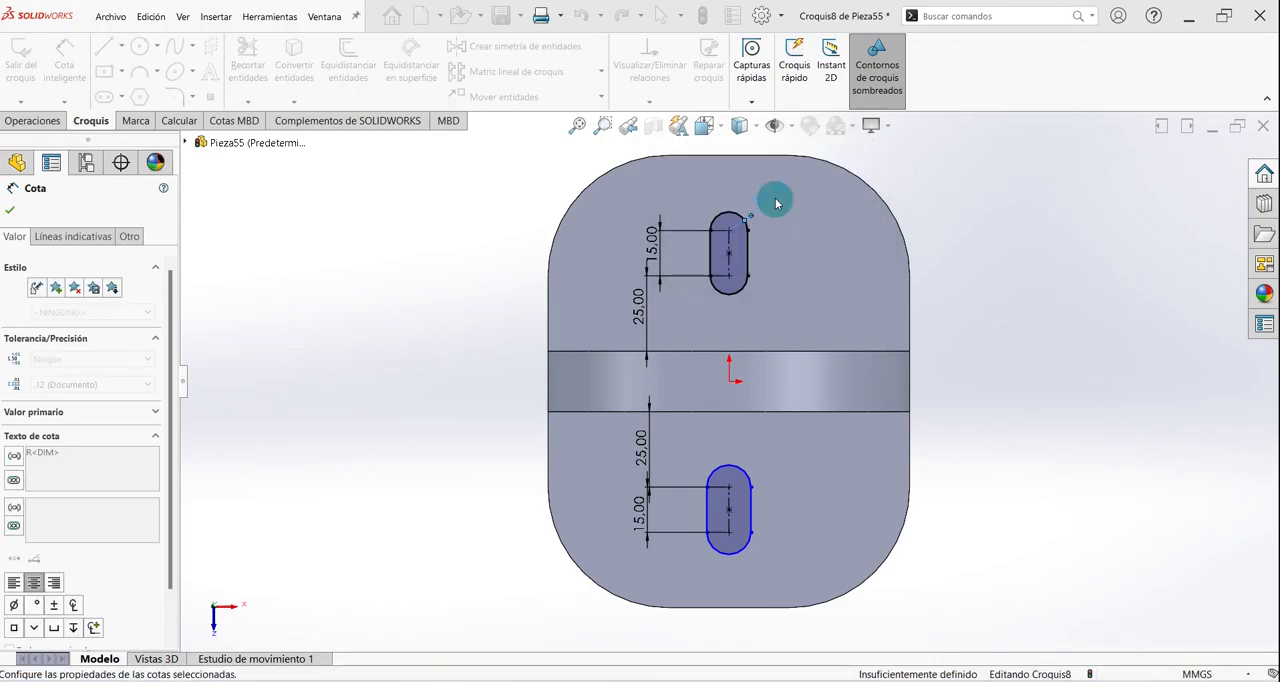
# - Dimension the lower slot's end arc, set its radius to 15 mm, and exit the sketch
pyautogui.click(745, 557)
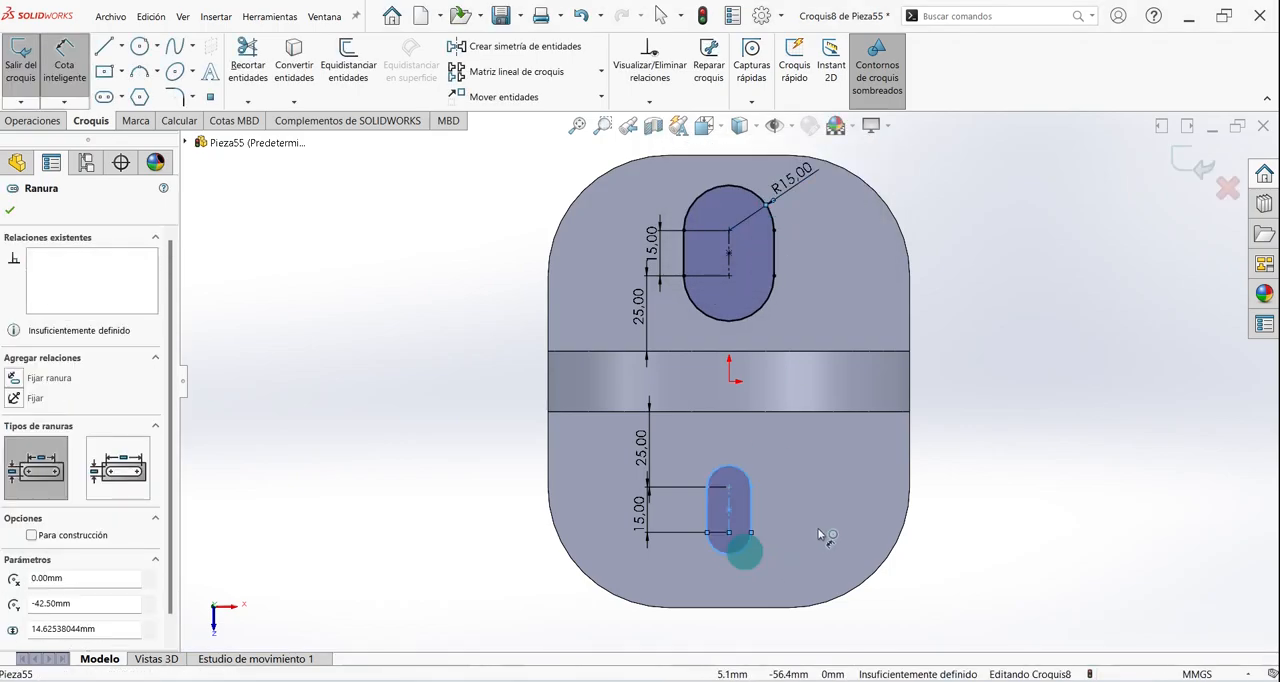
pyautogui.click(820, 523)
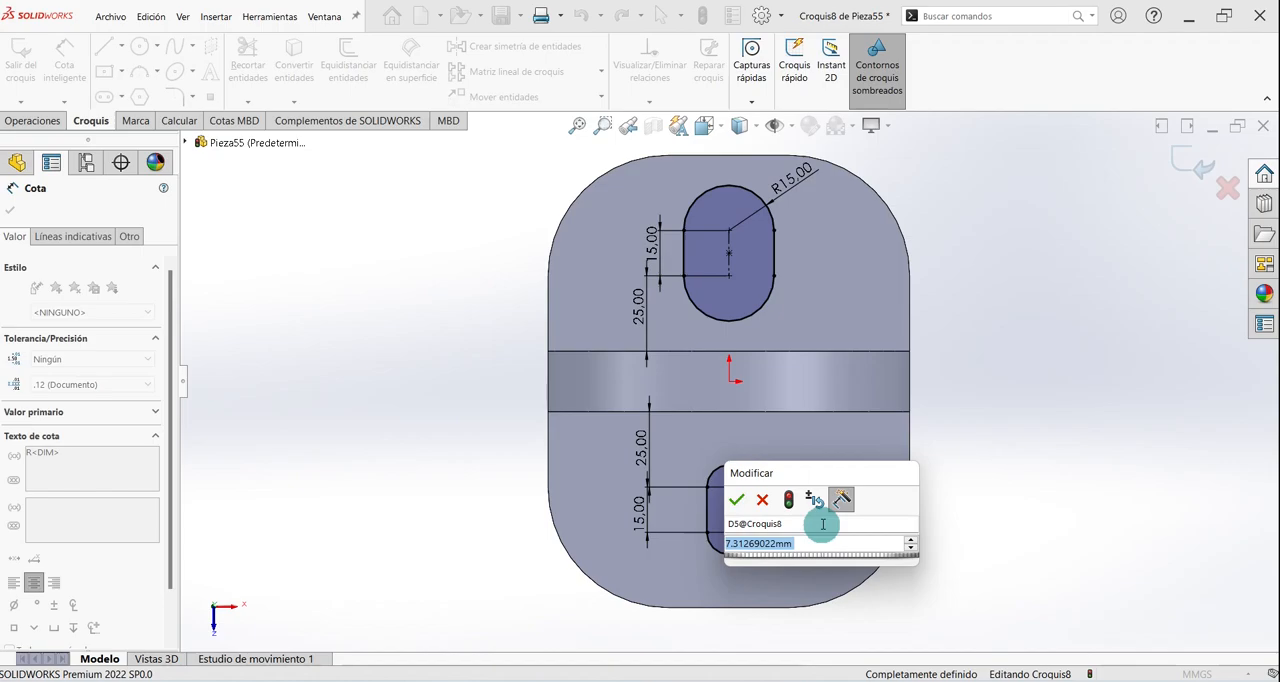
pyautogui.write('15')
pyautogui.press('Return')
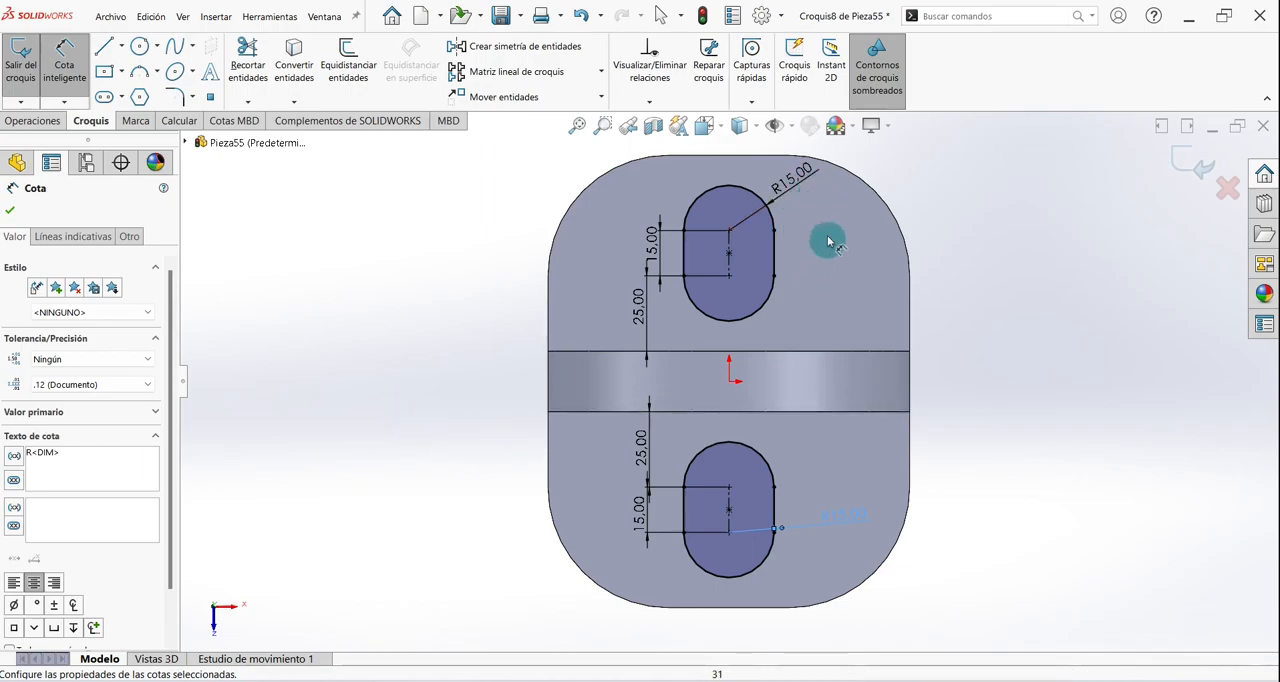
pyautogui.click(12, 213)
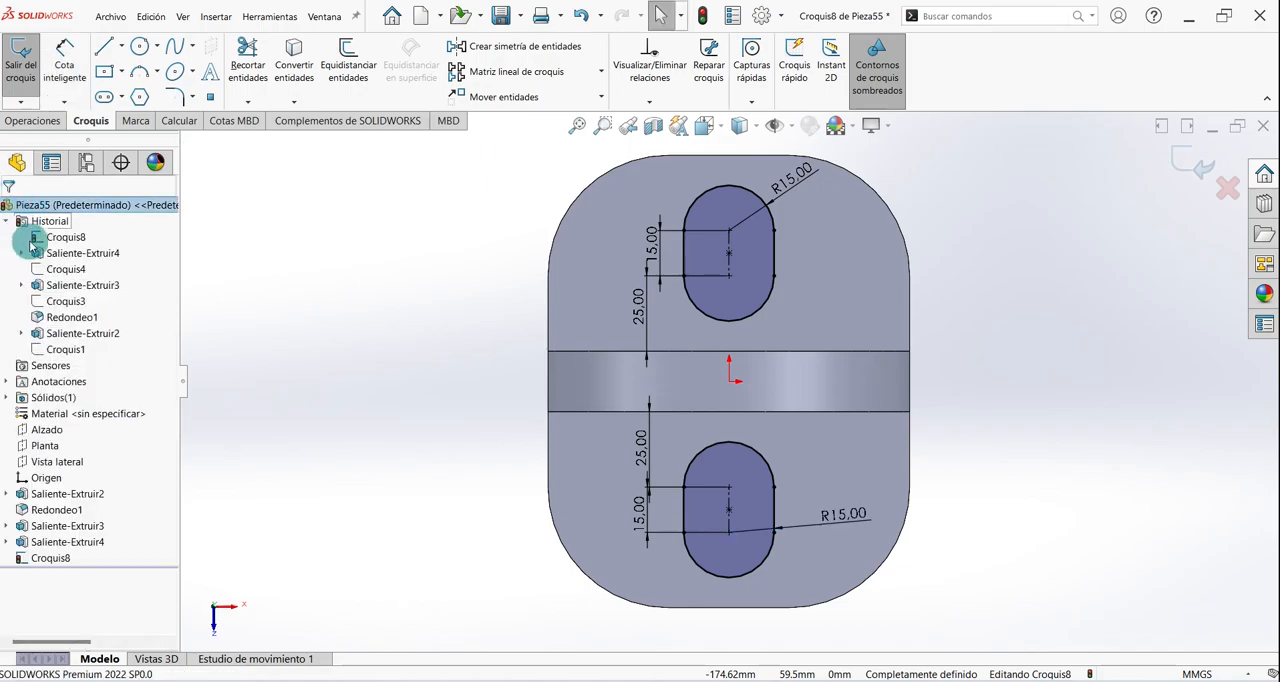
pyautogui.click(1196, 170)
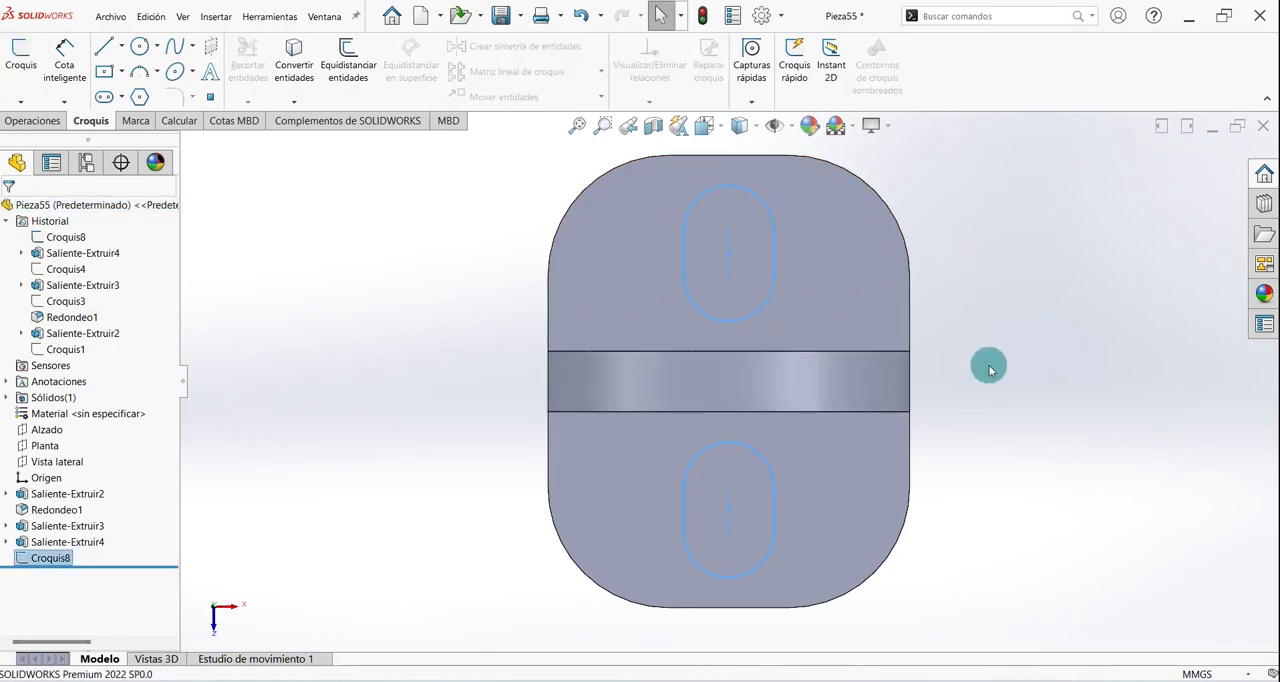
# - Start an extruded cut from the slot sketch, using both slot contours as its profiles
pyautogui.hotkey('ctrl', '7')
pyautogui.click(374, 413)
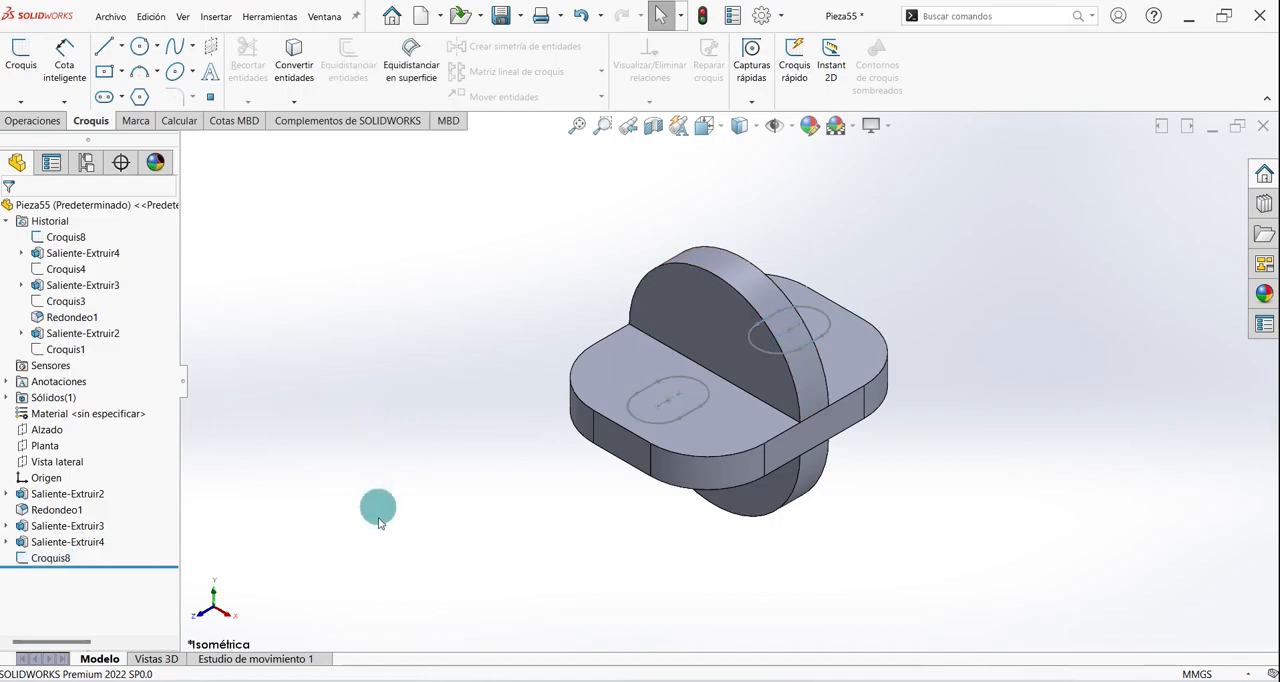
pyautogui.hotkey('ctrl', 'z')
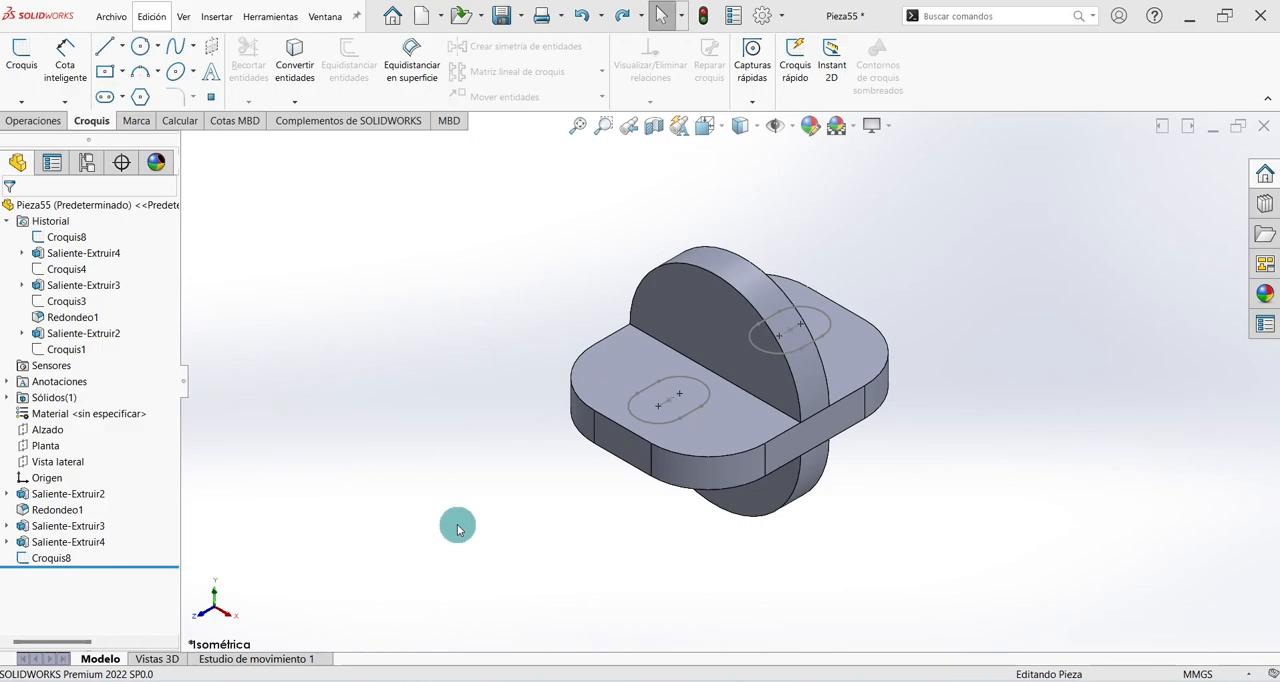
pyautogui.click(35, 120)
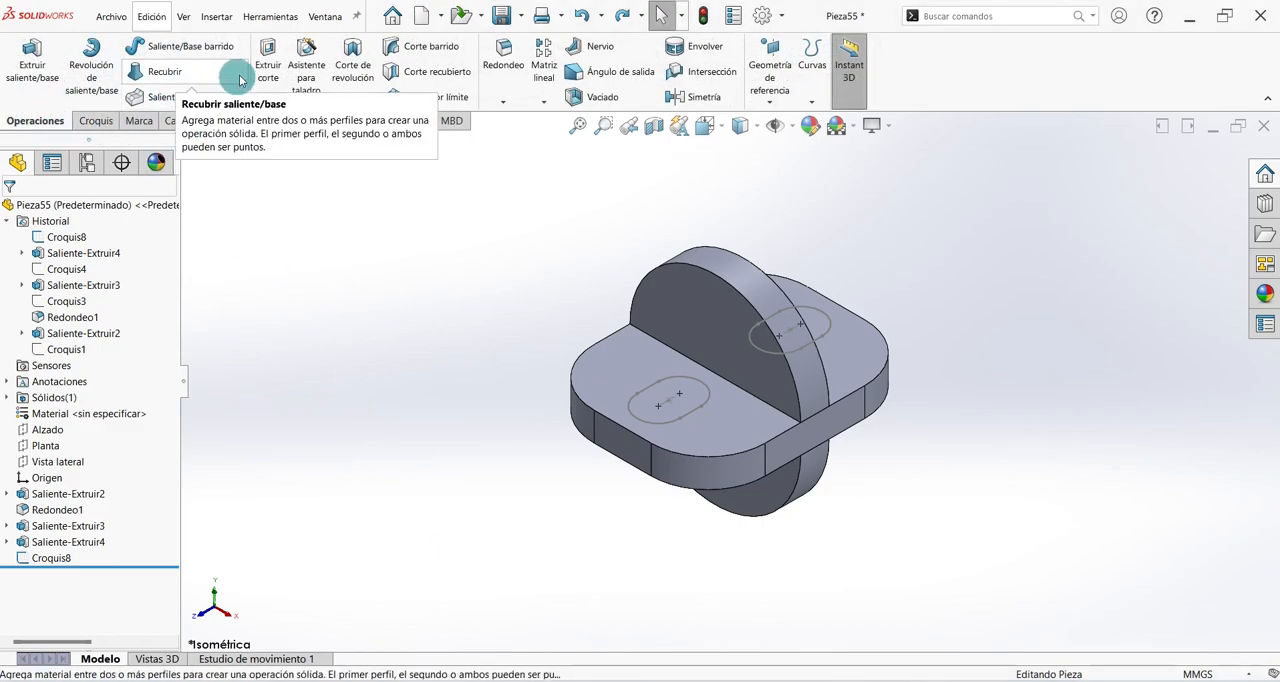
pyautogui.click(271, 62)
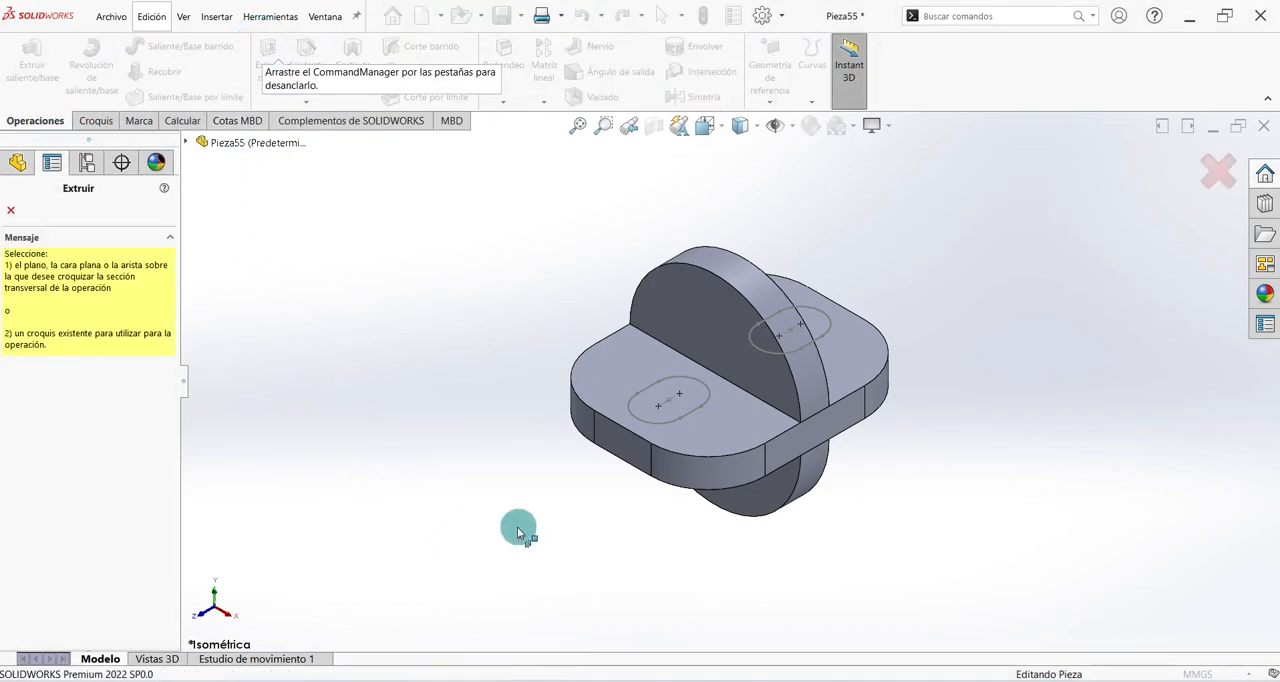
pyautogui.click(706, 403)
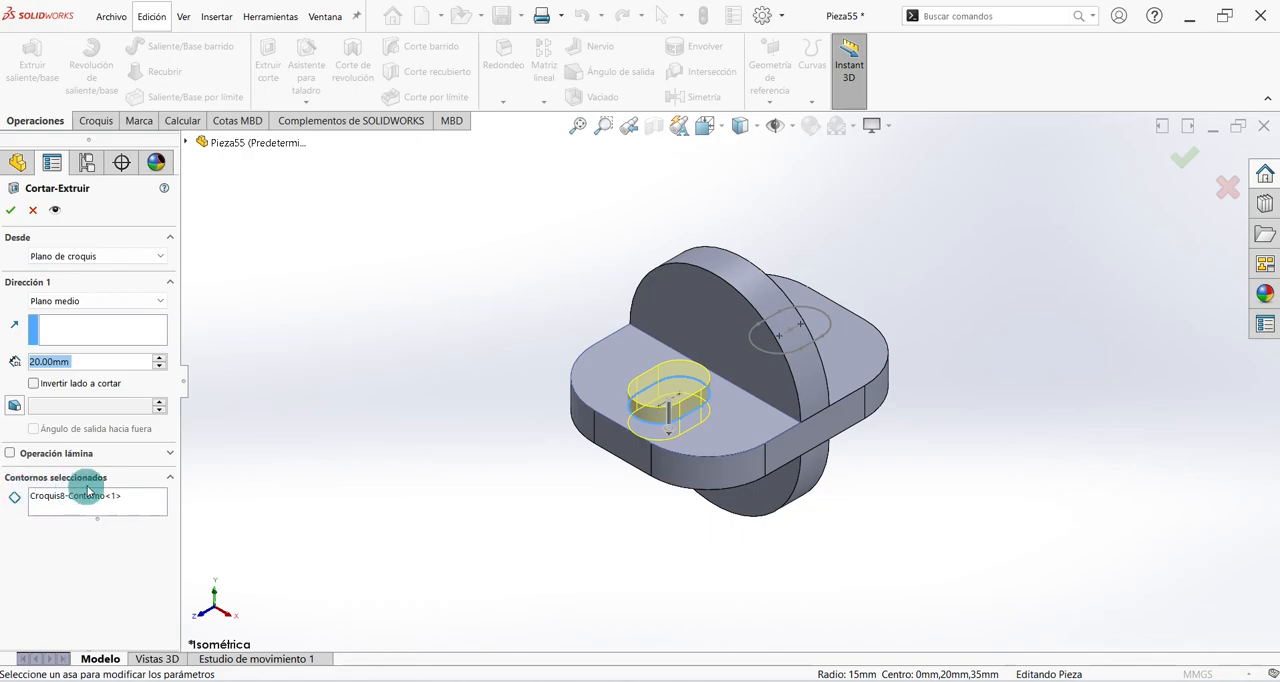
pyautogui.click(83, 497)
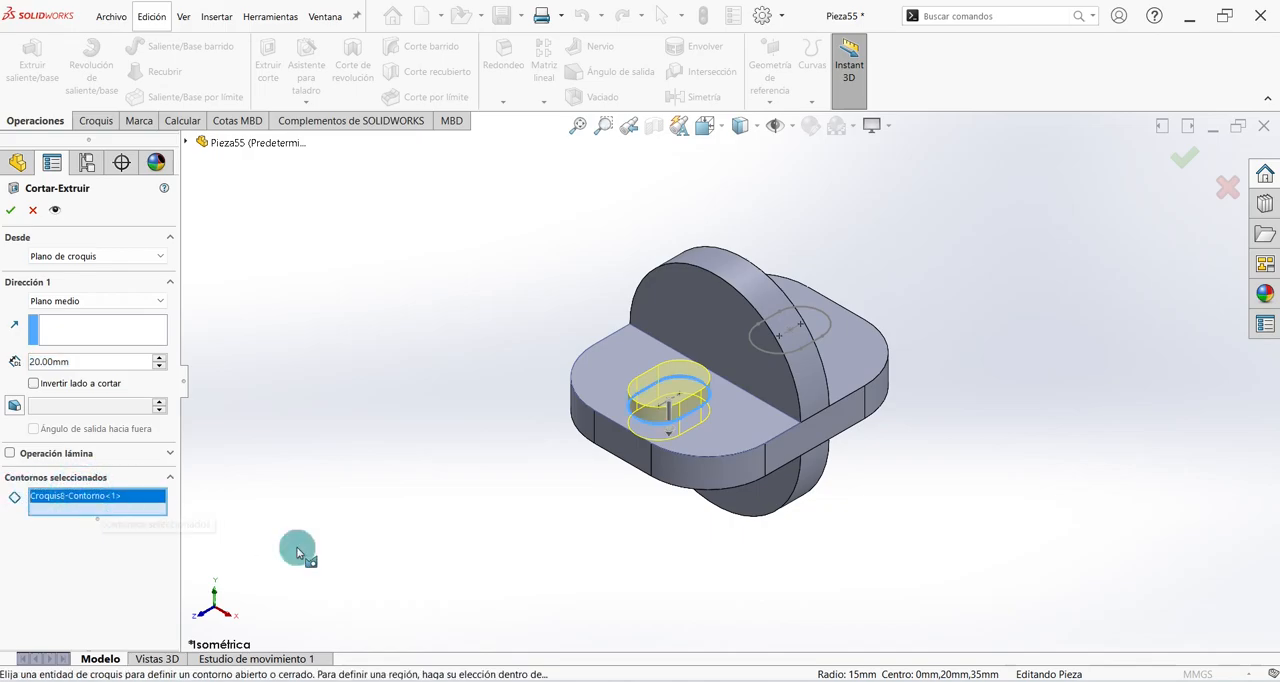
pyautogui.click(829, 325)
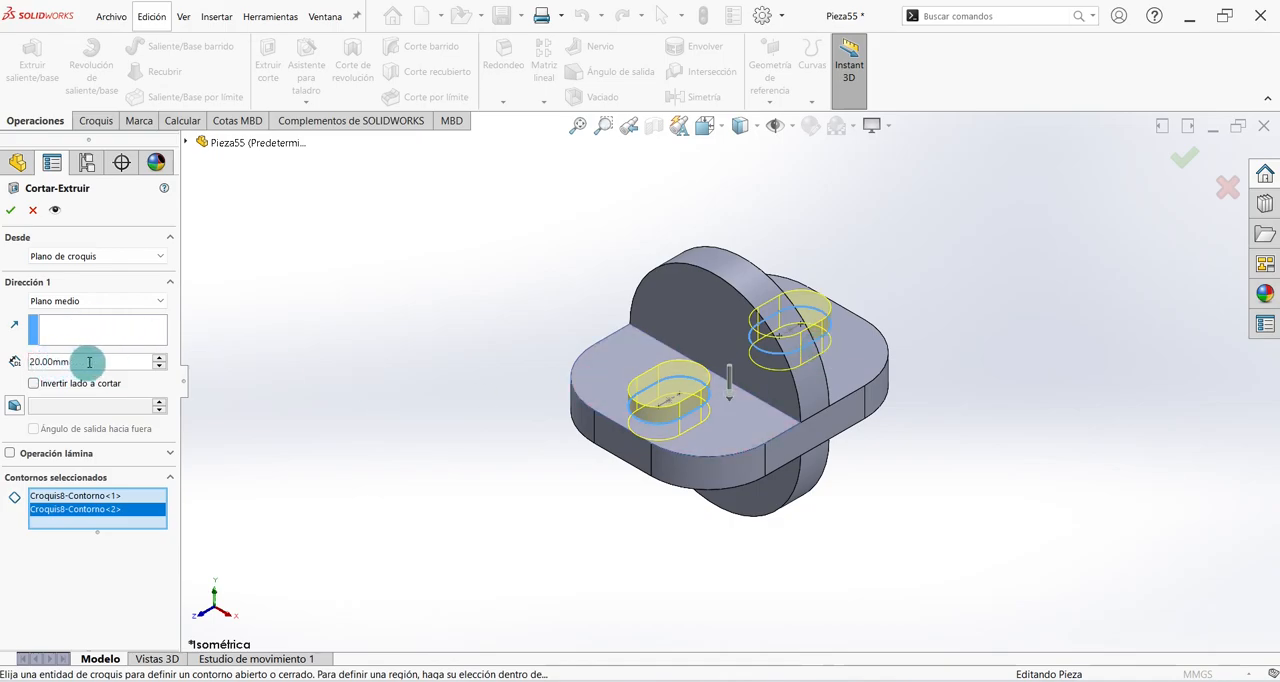
# - Set the mid-plane cut's depth to 50 mm, extend it to 136 mm, and apply the cut
pyautogui.moveTo(97, 362); pyautogui.dragTo(24, 362)
pyautogui.write('50')
pyautogui.press('Return')
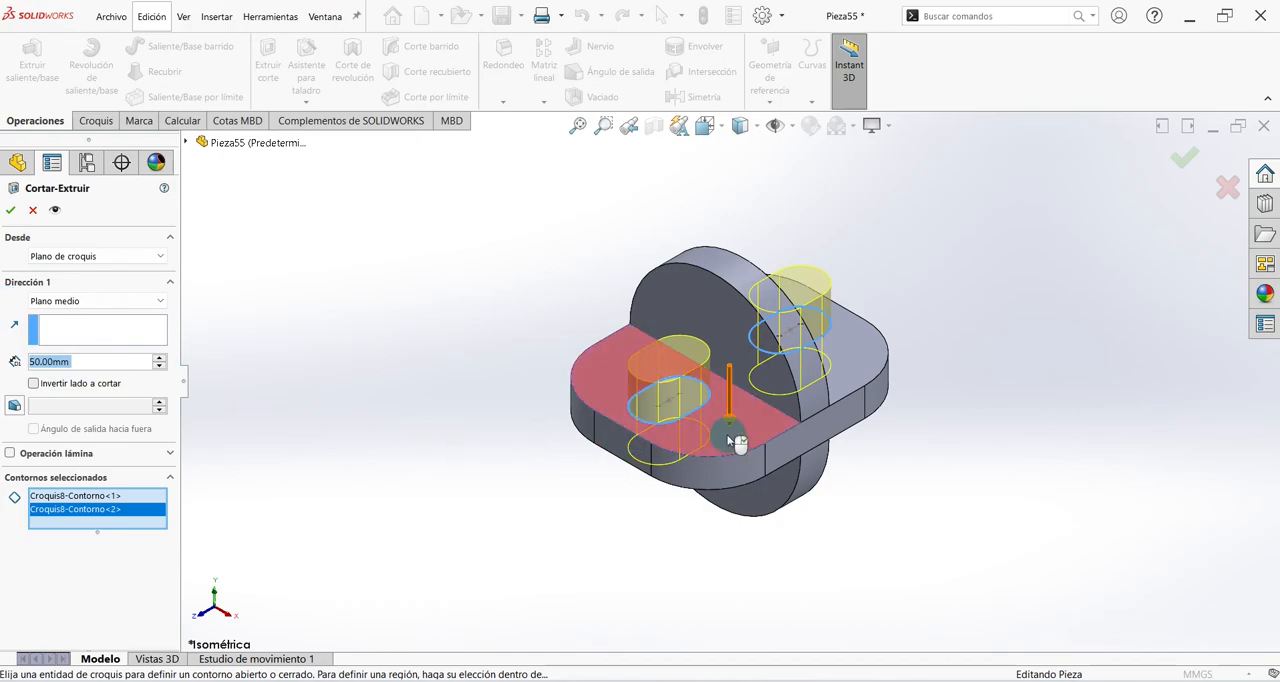
pyautogui.moveTo(736, 431)
pyautogui.mouseDown()
pyautogui.moveTo(746, 515)
pyautogui.moveTo(745, 488)
pyautogui.mouseUp()
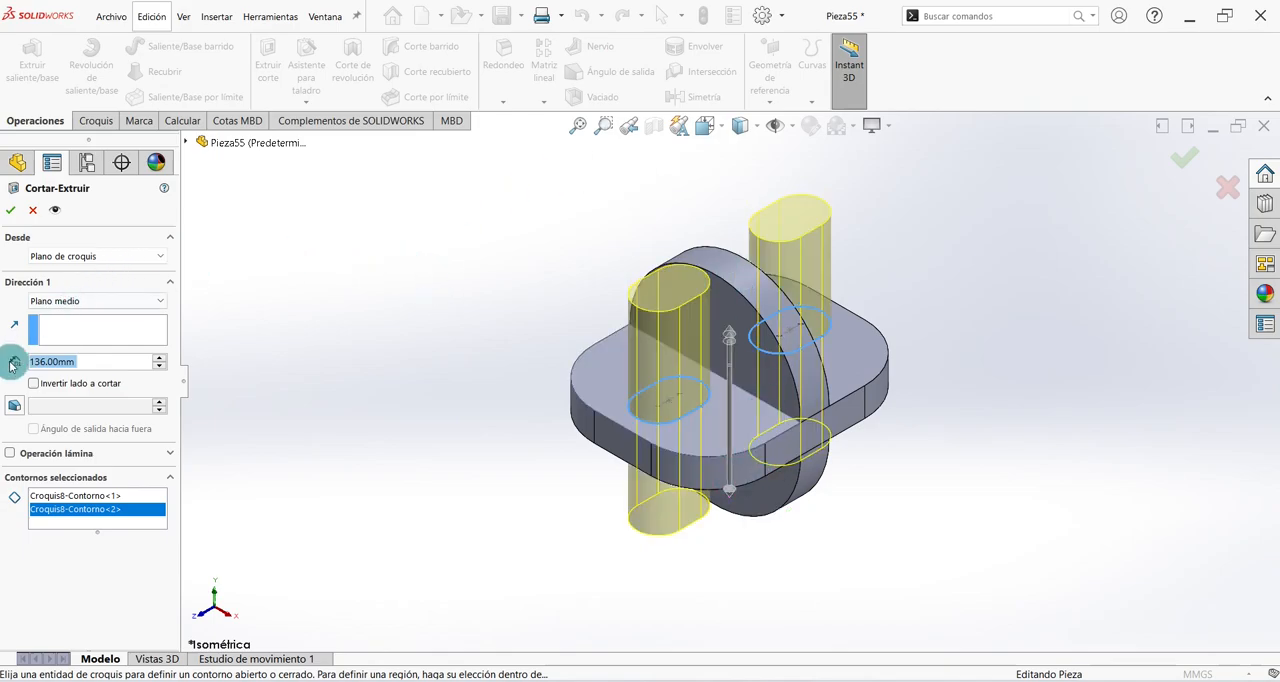
pyautogui.click(13, 210)
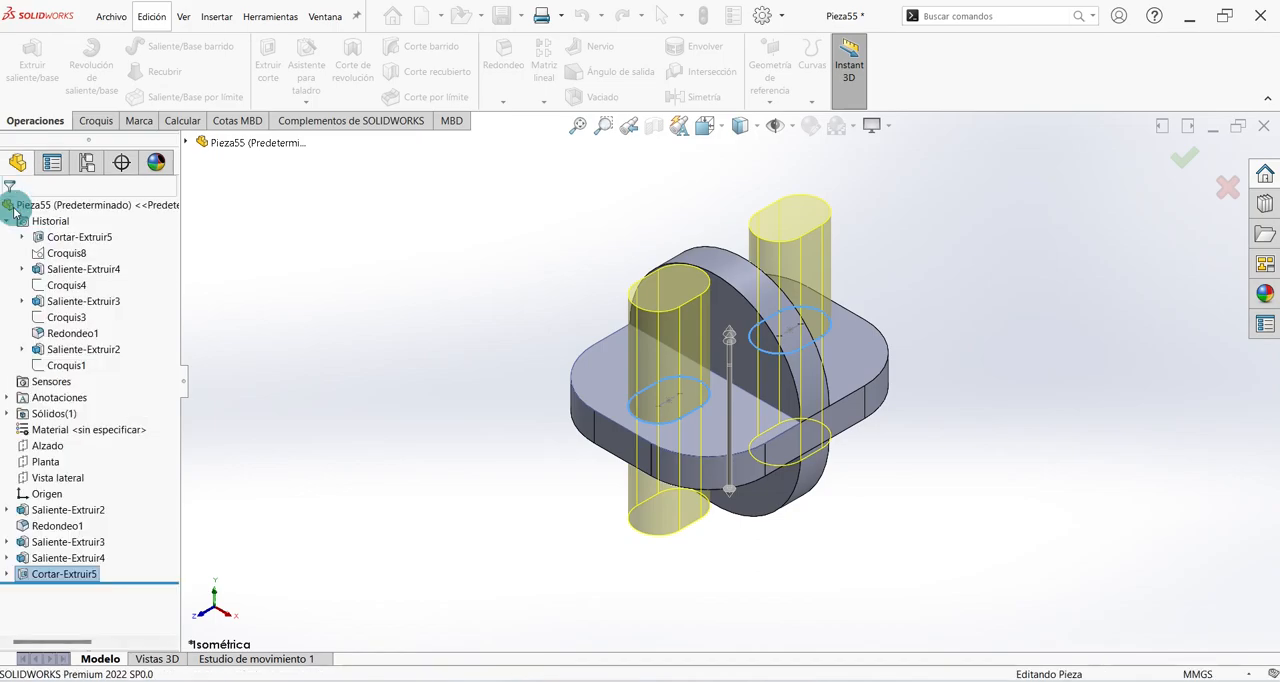
# - Examine the slots and semicircular plates from several sides and underneath, finishing in the isometric view
pyautogui.moveTo(609, 457)
pyautogui.mouseDown(button='middle')
pyautogui.moveTo(670, 320)
pyautogui.moveTo(751, 295)
pyautogui.moveTo(620, 200)
pyautogui.moveTo(609, 157)
pyautogui.moveTo(643, 277)
pyautogui.moveTo(629, 186)
pyautogui.moveTo(569, 200)
pyautogui.moveTo(597, 460)
pyautogui.mouseUp(button='middle')
pyautogui.click(479, 378)
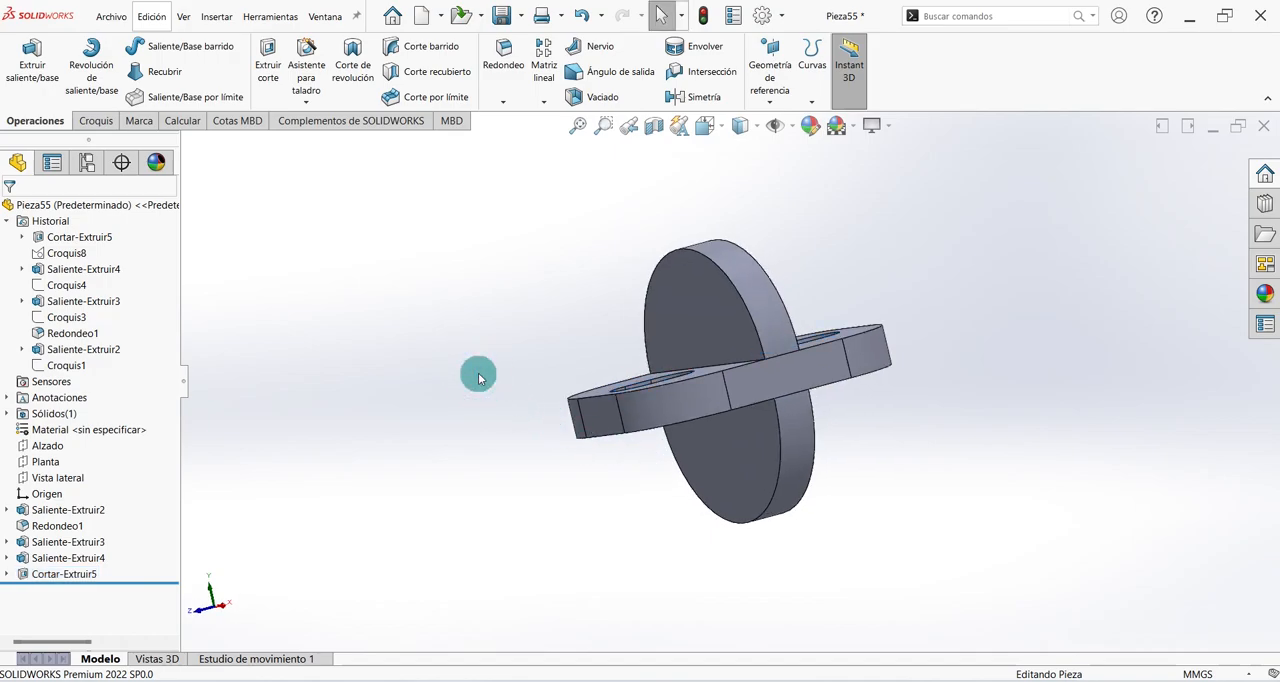
pyautogui.hotkey('ctrl', '7')
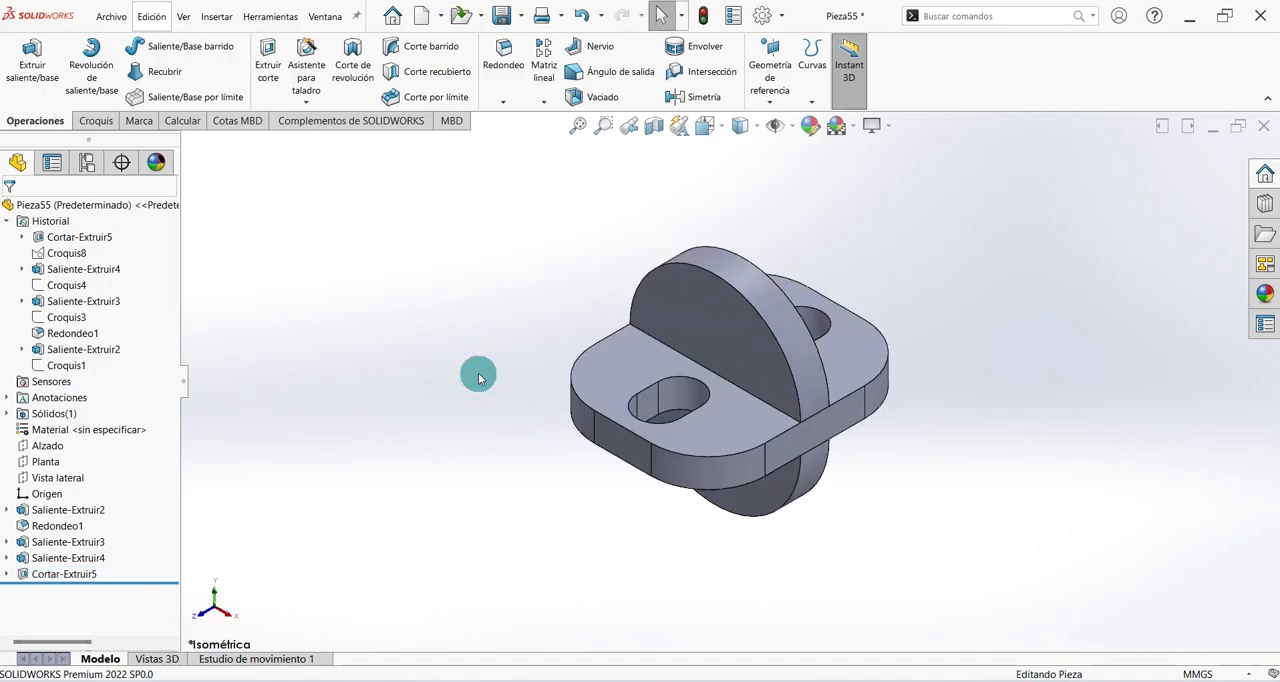
pyautogui.moveTo(657, 586); pyautogui.dragTo(544, 446, button='middle')
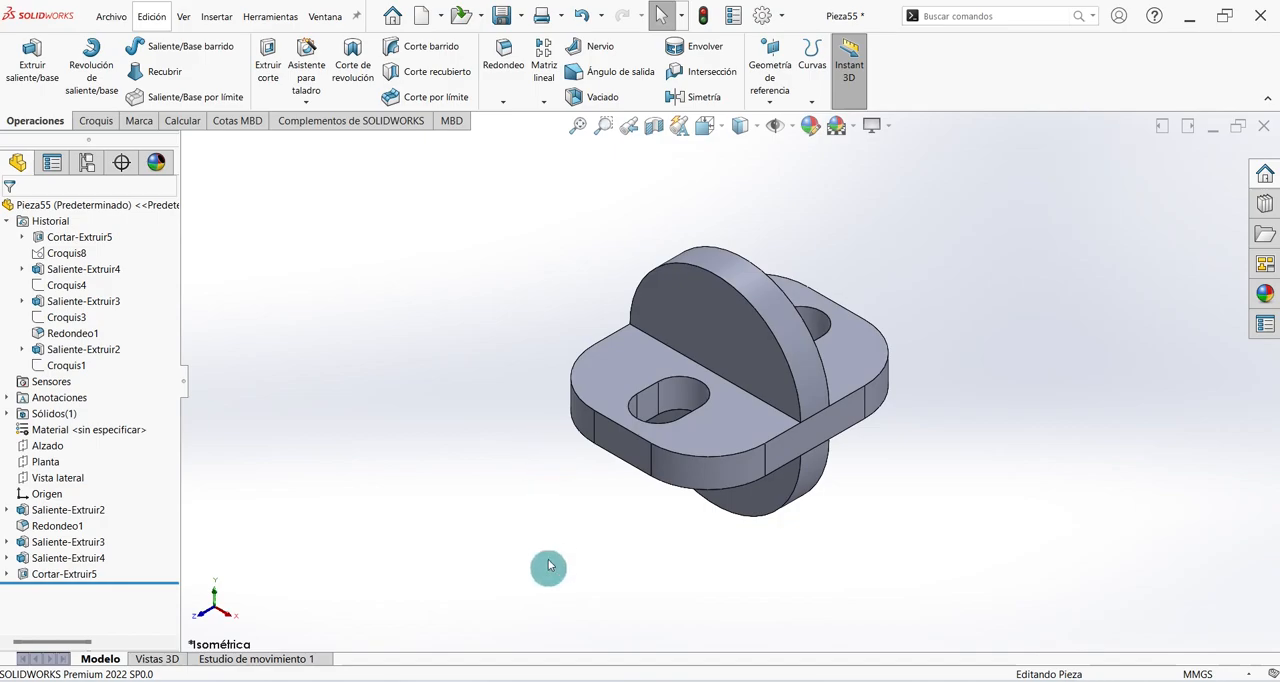
pyautogui.moveTo(694, 580); pyautogui.dragTo(629, 497, button='middle')
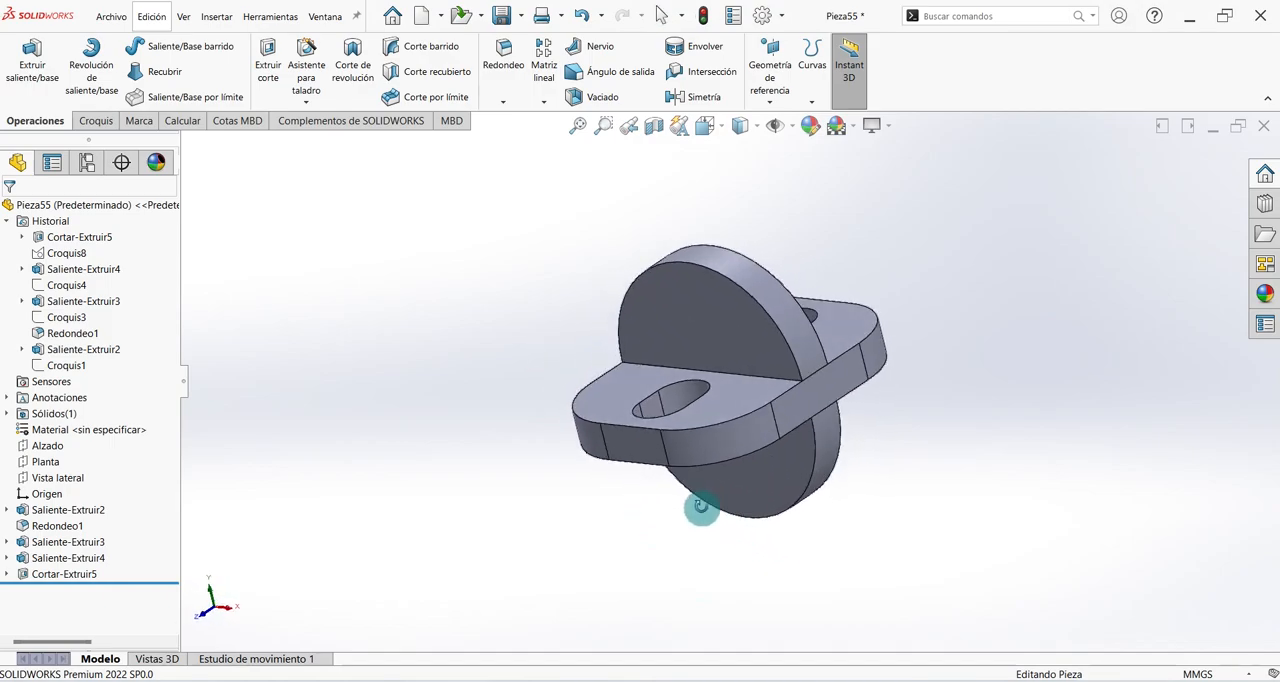
pyautogui.moveTo(533, 374); pyautogui.dragTo(643, 452, button='middle')
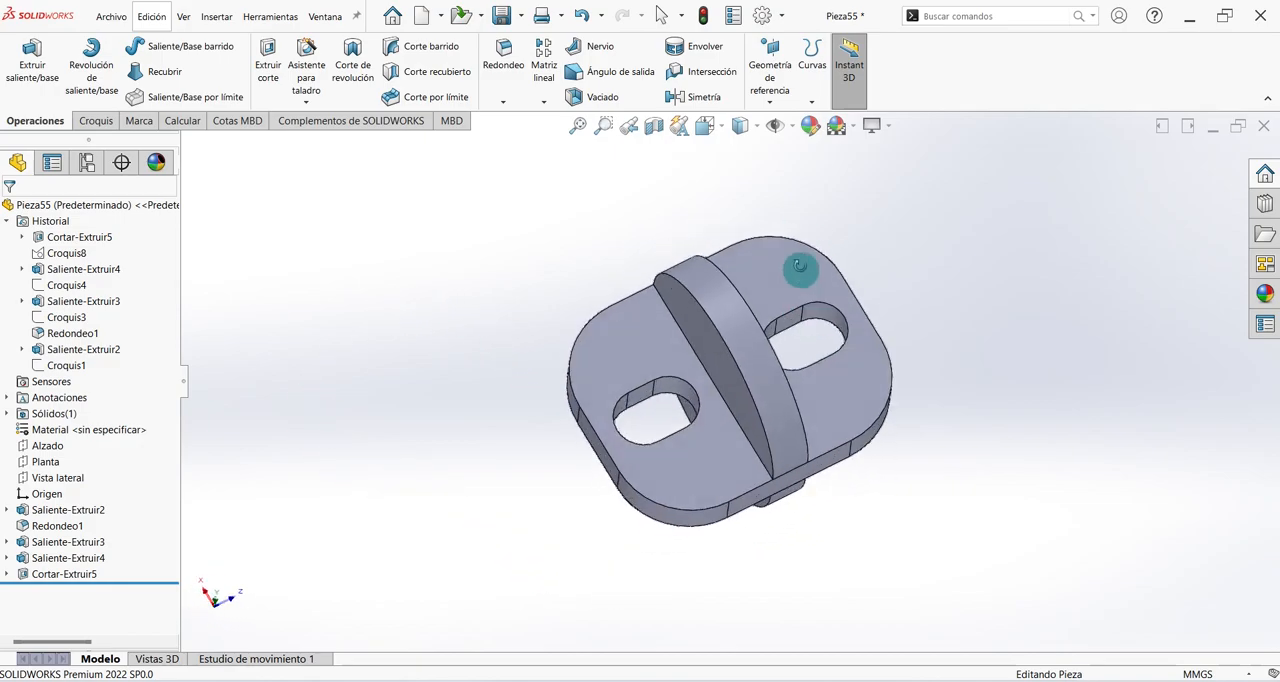
pyautogui.moveTo(800, 274); pyautogui.dragTo(557, 228, button='middle')
pyautogui.hotkey('ctrl', '7')
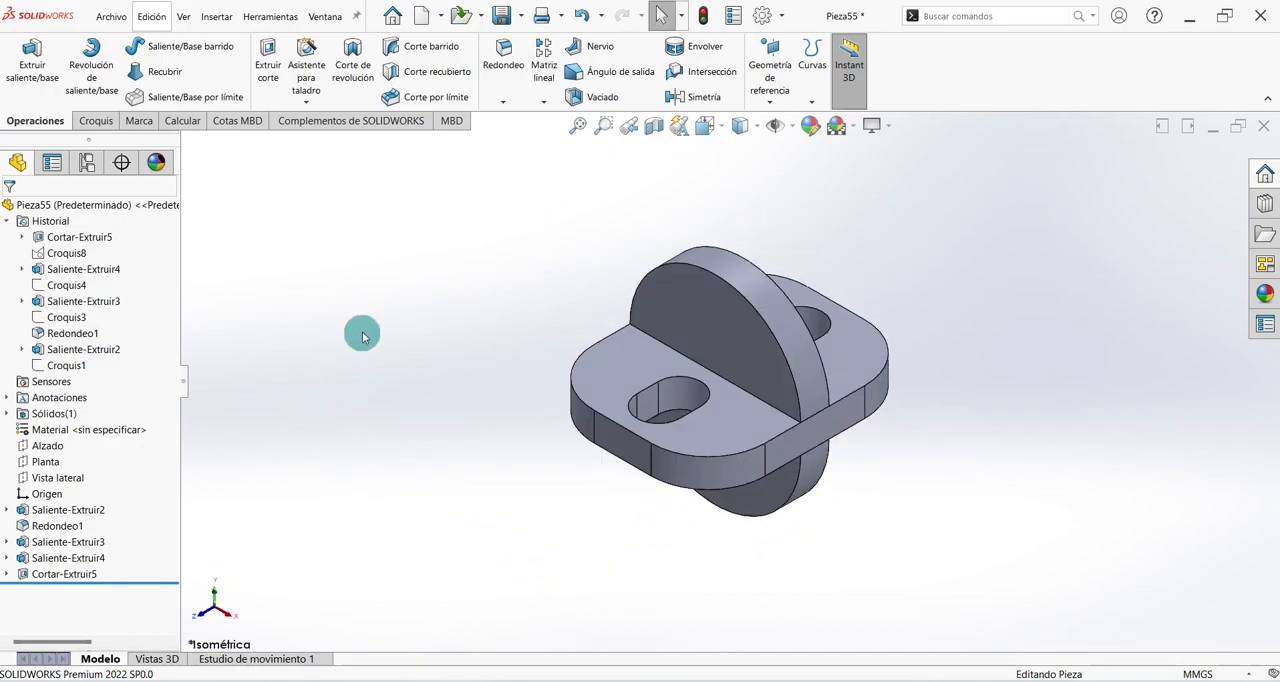
pyautogui.moveTo(720, 574); pyautogui.dragTo(641, 499, button='middle')
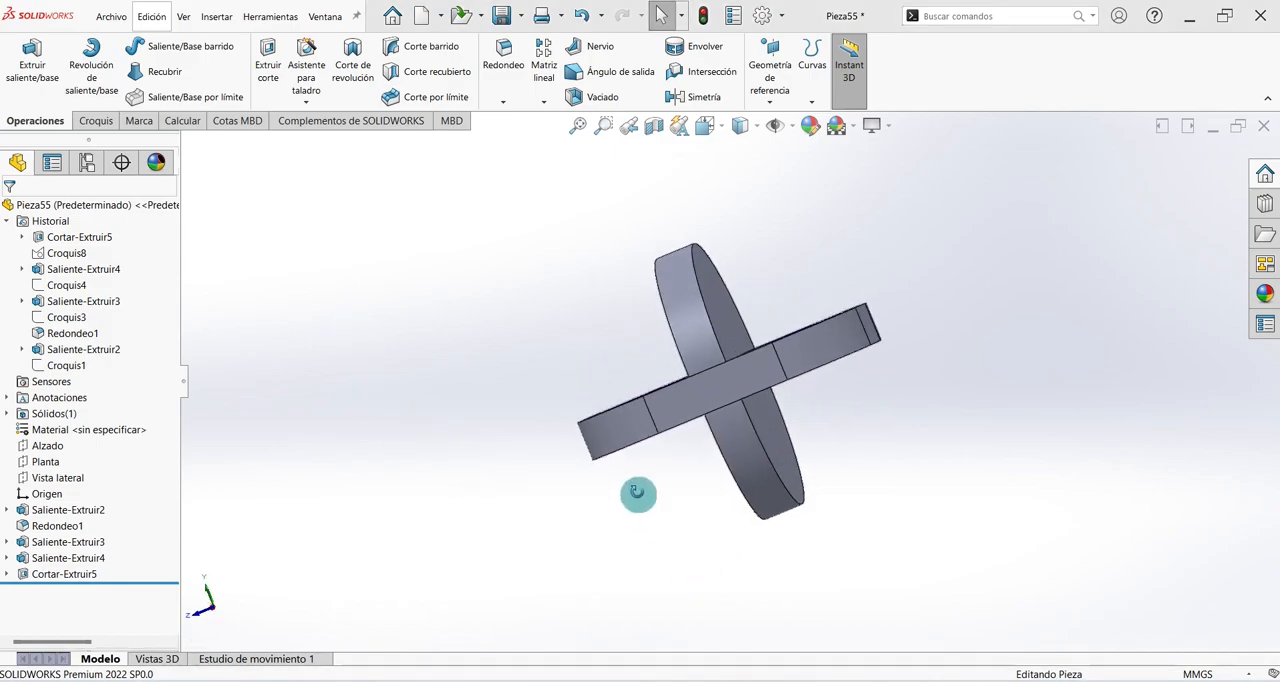
pyautogui.moveTo(571, 370); pyautogui.dragTo(617, 451, button='middle')
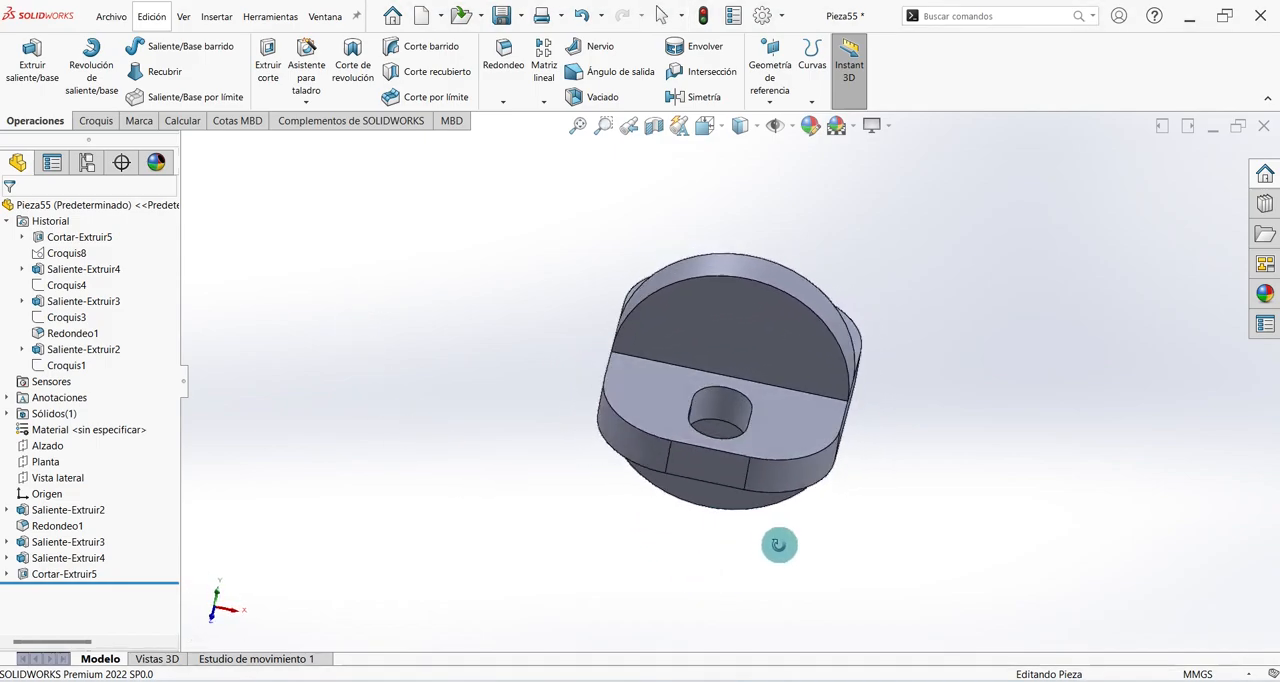
pyautogui.moveTo(845, 573); pyautogui.dragTo(780, 363, button='middle')
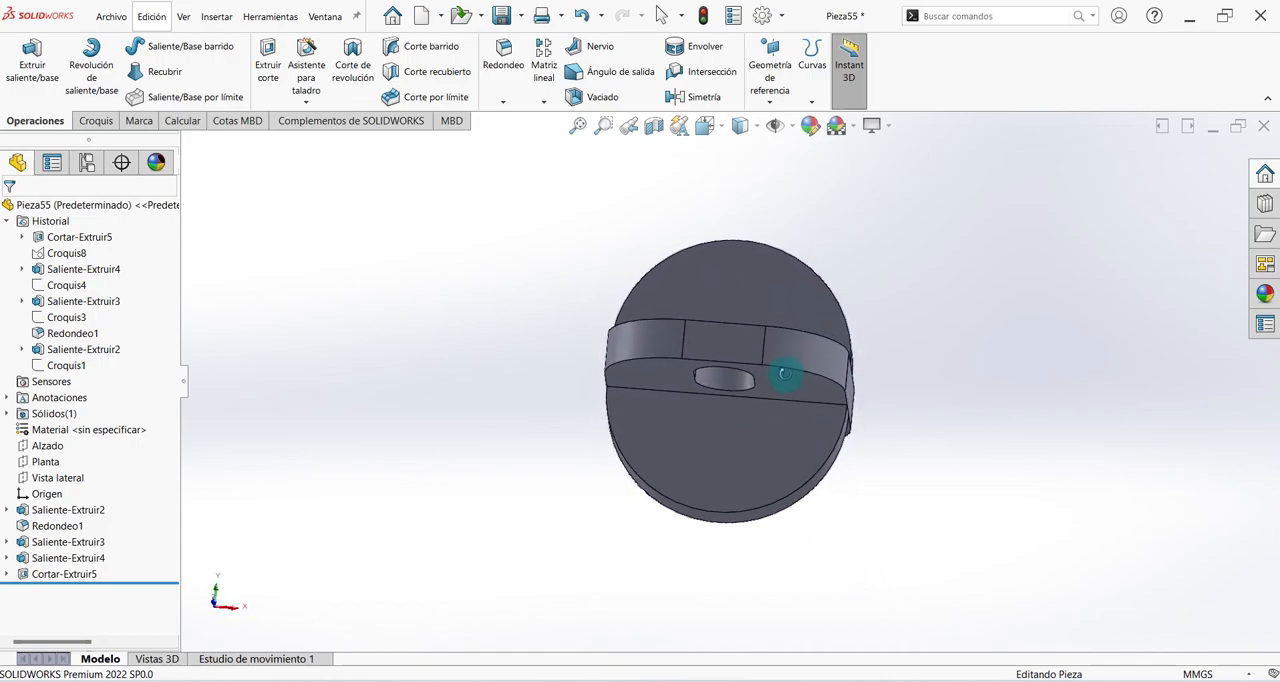
pyautogui.moveTo(836, 507); pyautogui.dragTo(701, 652, button='middle')
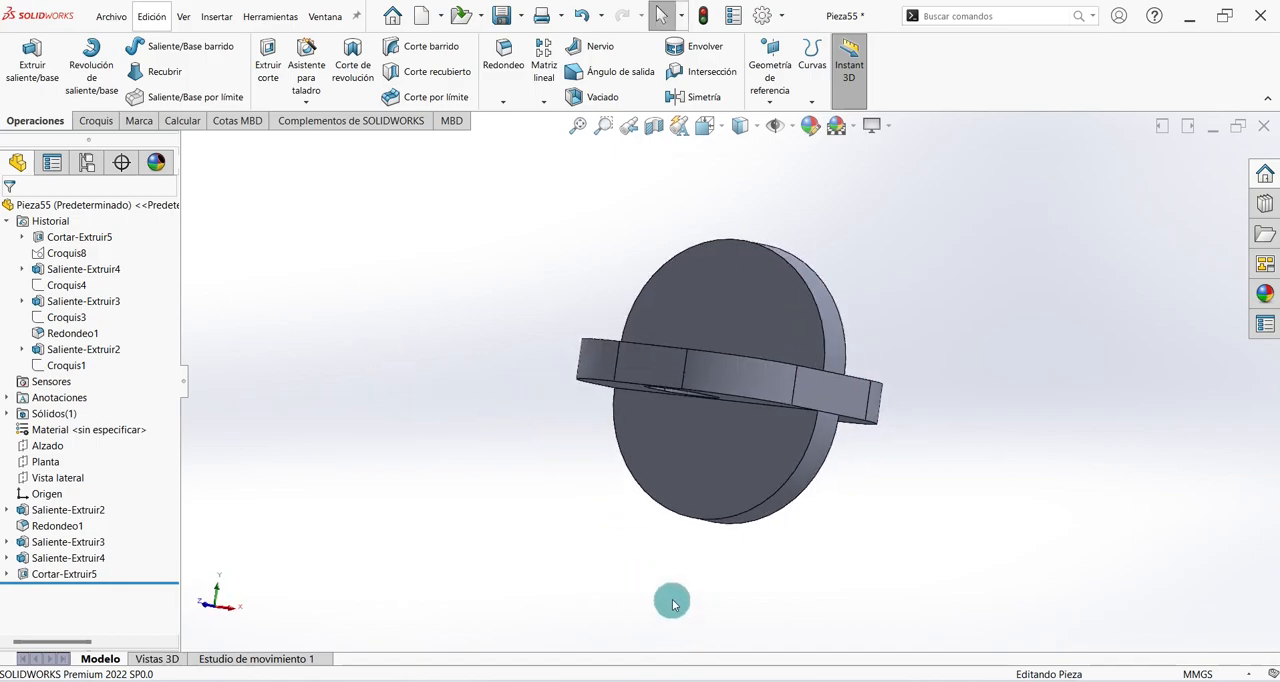
pyautogui.hotkey('ctrl', '7')
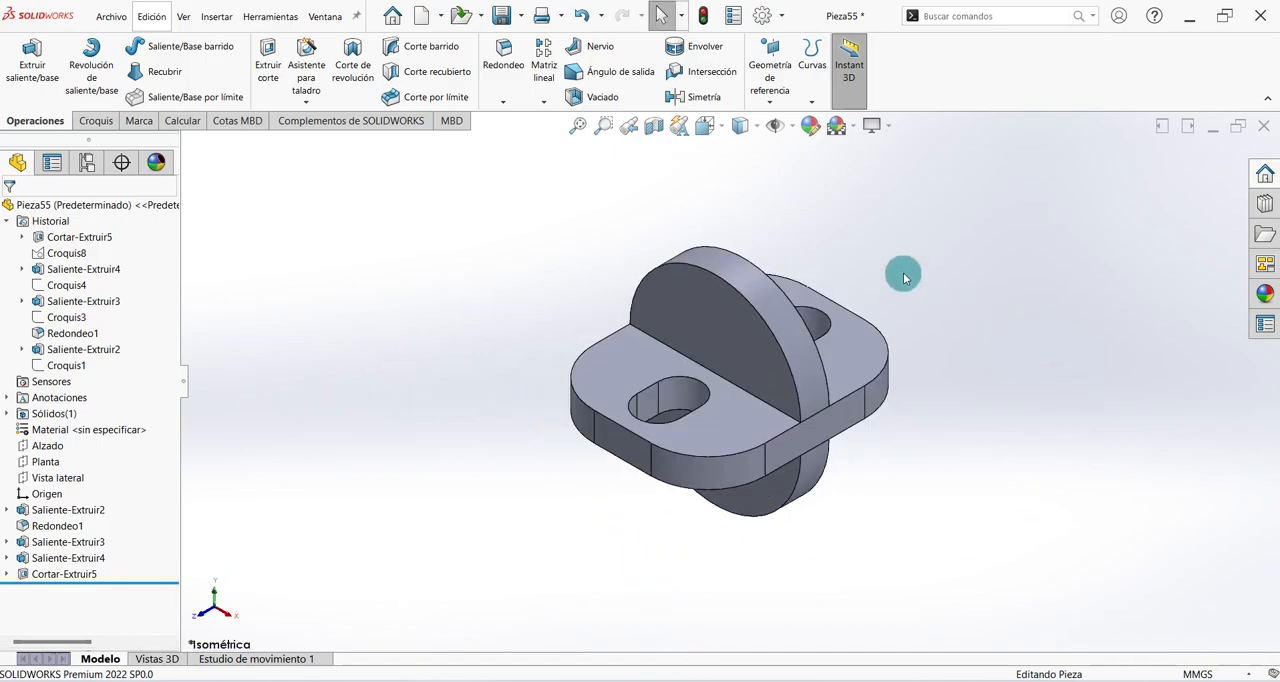